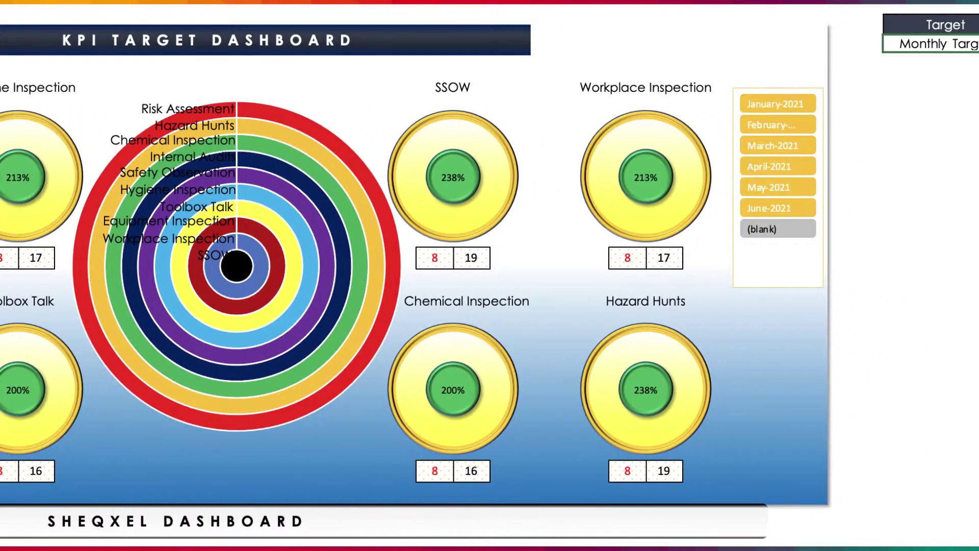
Switch the dashboard's Target dropdown to Yearly Target.
{"action": "key", "text": "alt+Down"}
{"action": "key", "text": "Down"}
{"action": "key", "text": "Return"}
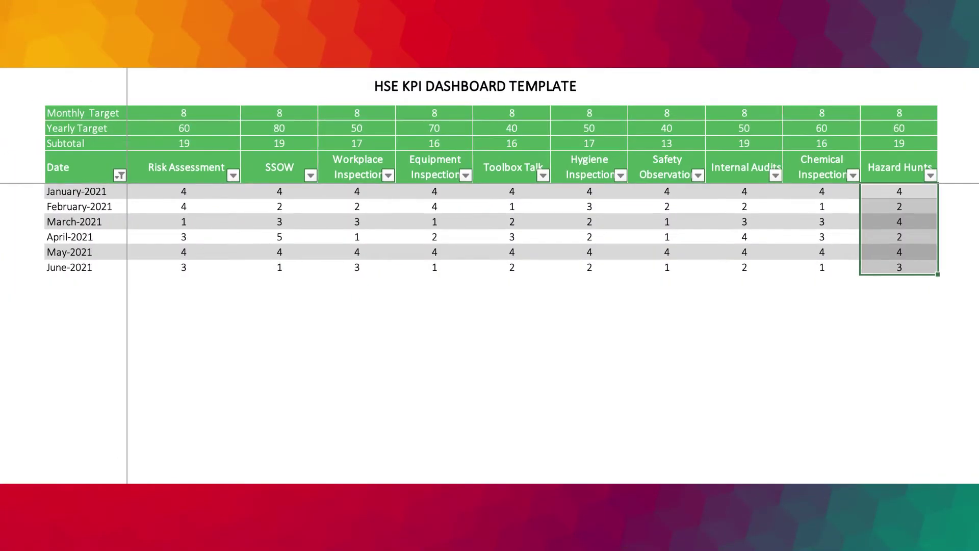
Review the Monthly Target, Yearly Target and Subtotal rows on Source data, then return to the SHEQXEL sheet.
{"action": "left_click_drag", "start_coordinate": [70, 113], "coordinate": [905, 115]}
{"action": "left_click_drag", "start_coordinate": [66, 125], "coordinate": [914, 125]}
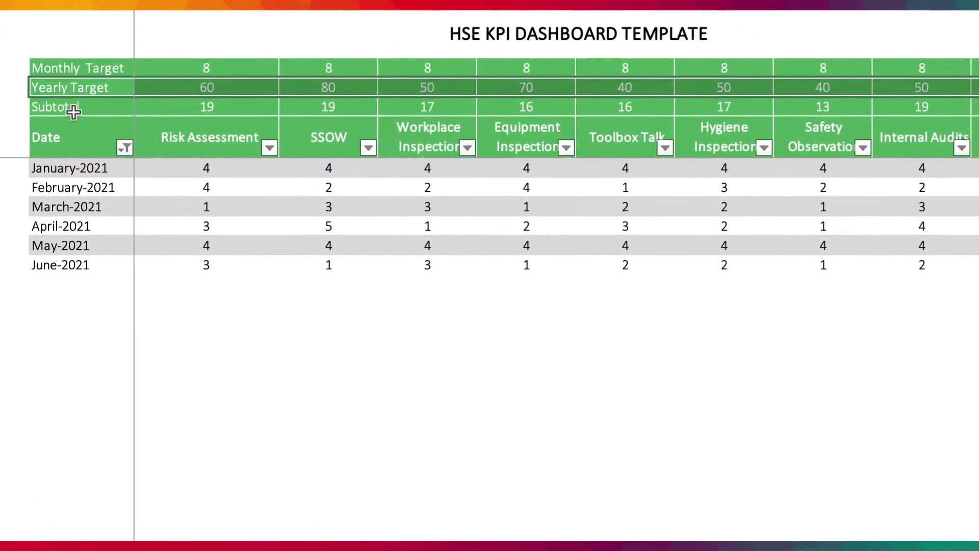
{"action": "left_click_drag", "start_coordinate": [77, 113], "coordinate": [963, 112]}
{"action": "left_click", "coordinate": [494, 369]}
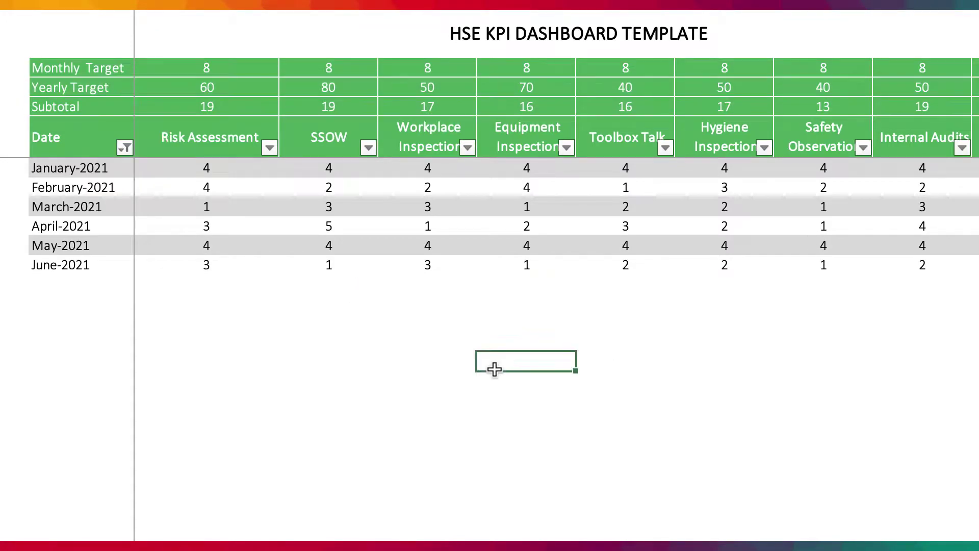
{"action": "left_click", "coordinate": [85, 509]}
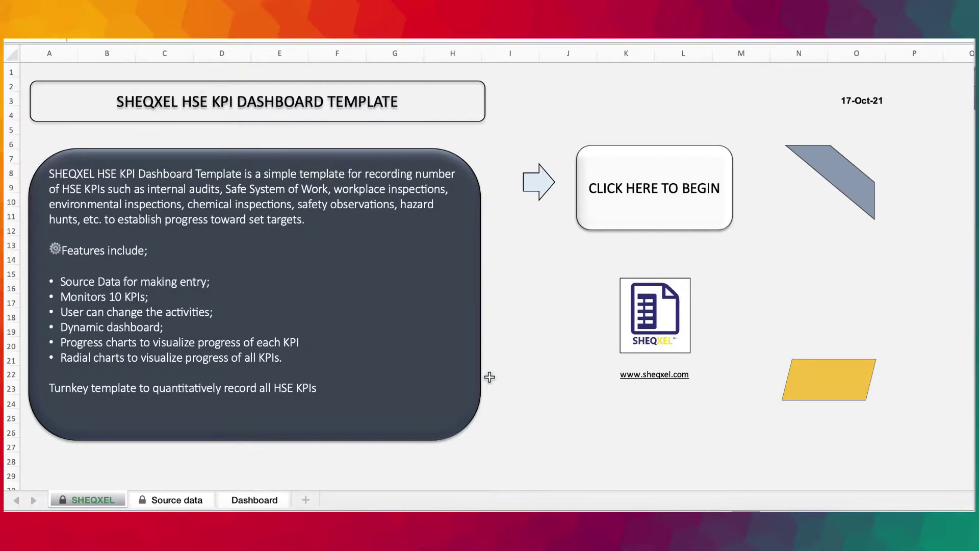
Go to the Source data sheet with the January–June 2021 KPI counts and targets.
{"action": "left_click", "coordinate": [191, 501]}
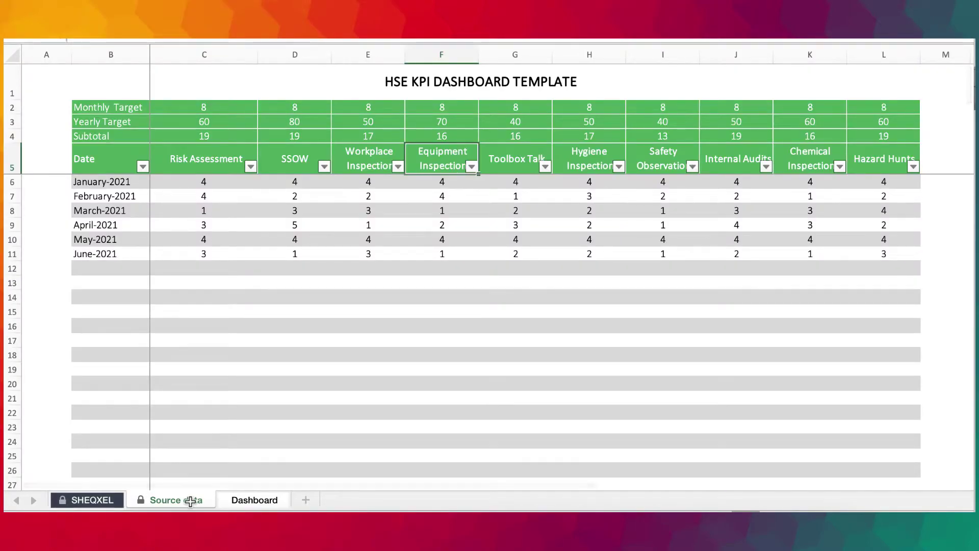
Go through the Risk Assessment, SSOW, Workplace, Equipment, Toolbox Talk and Hygiene Inspection headings.
{"action": "left_click", "coordinate": [872, 155]}
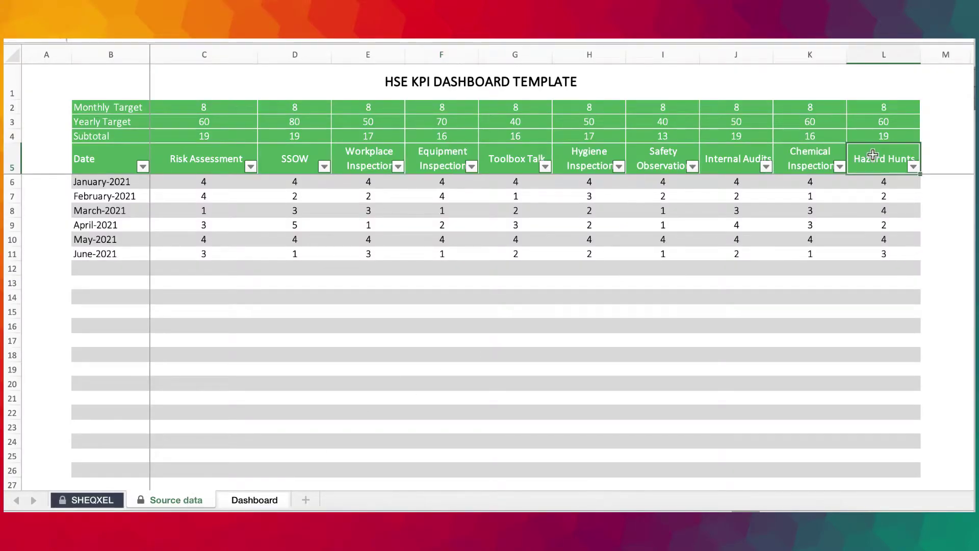
{"action": "left_click", "coordinate": [195, 162]}
{"action": "left_click", "coordinate": [288, 162]}
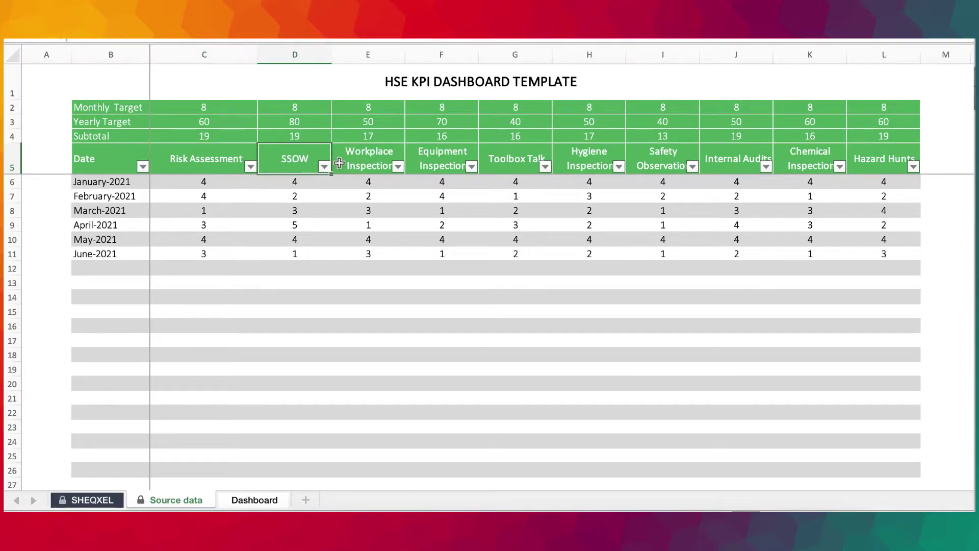
{"action": "left_click", "coordinate": [362, 161]}
{"action": "left_click", "coordinate": [447, 164]}
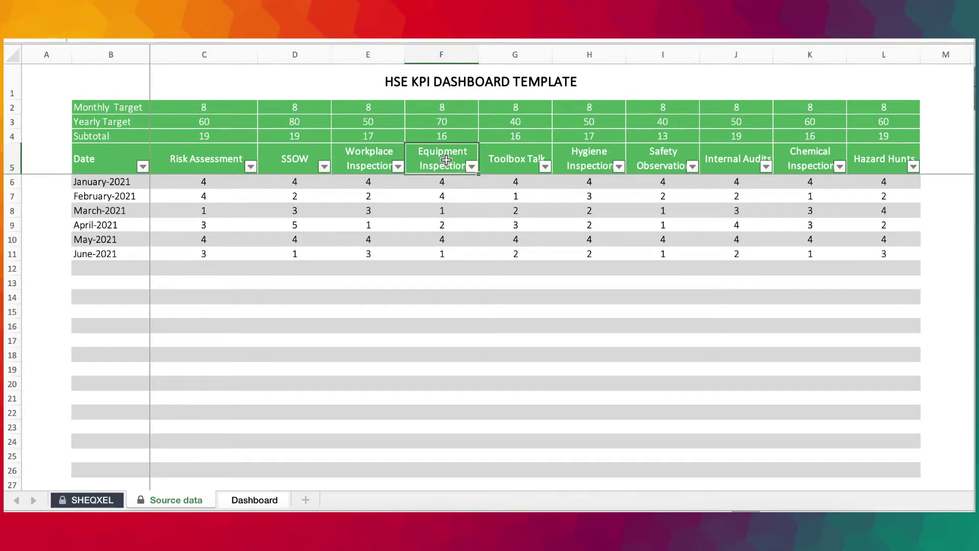
{"action": "left_click", "coordinate": [520, 158]}
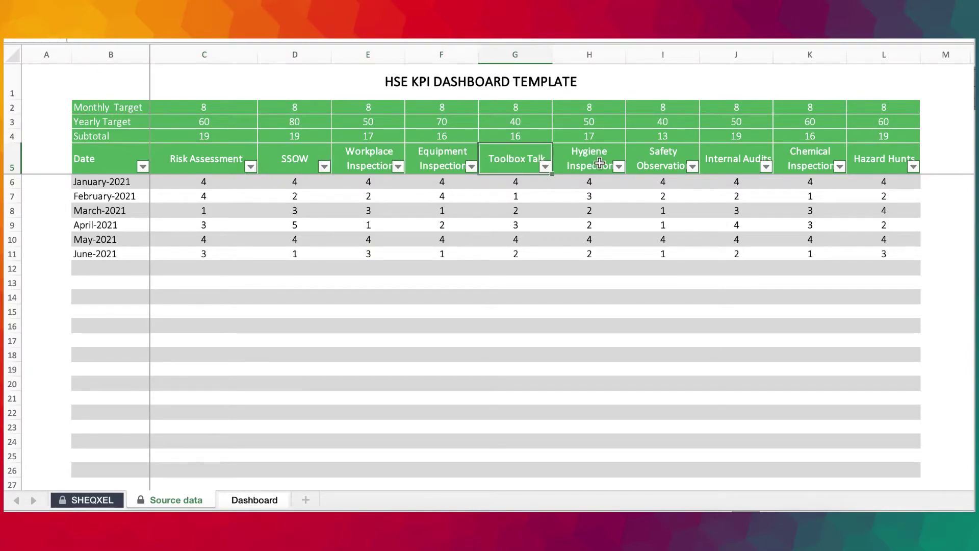
{"action": "left_click", "coordinate": [598, 164]}
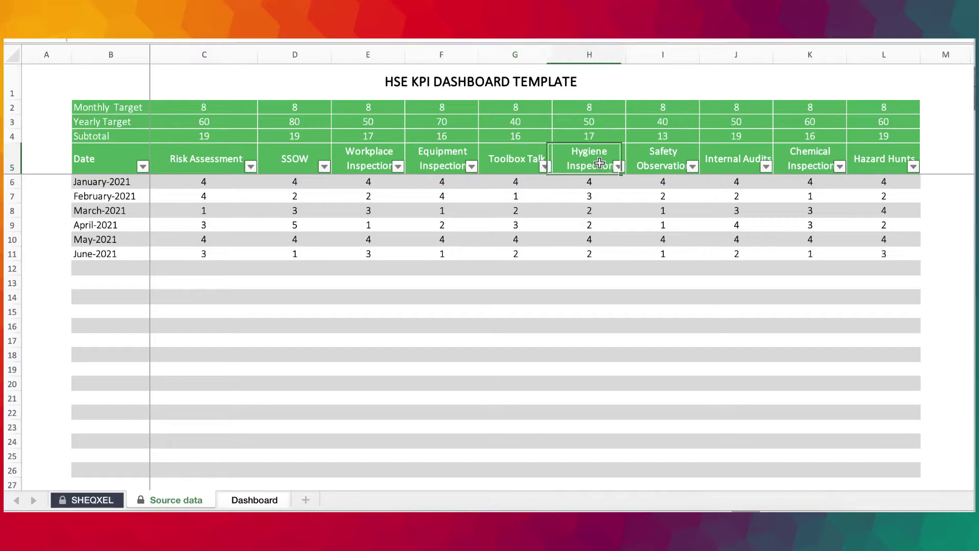
Check the remaining KPI headings, select all ten in C5:L5, and view the Dashboard sheet.
{"action": "left_click", "coordinate": [667, 164]}
{"action": "left_click", "coordinate": [744, 159]}
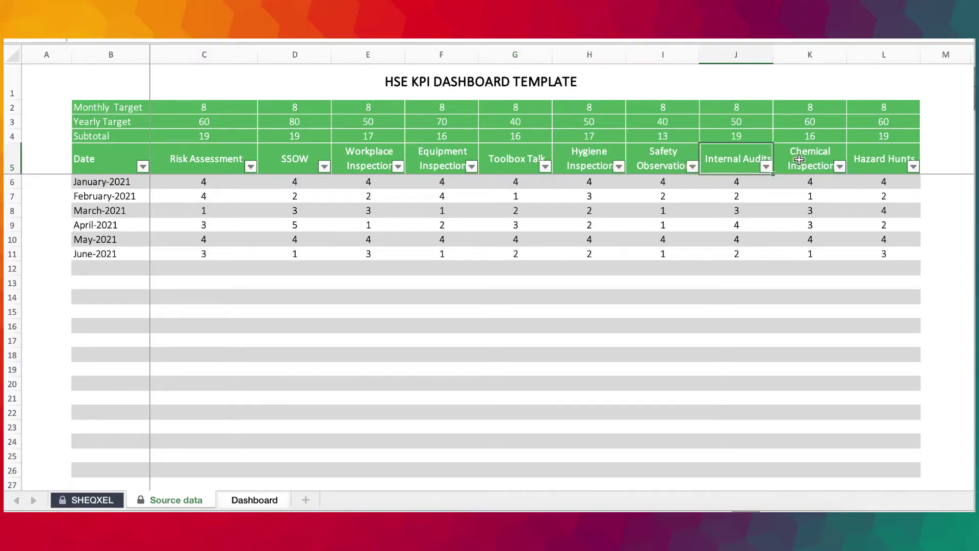
{"action": "left_click", "coordinate": [819, 160]}
{"action": "left_click", "coordinate": [896, 161]}
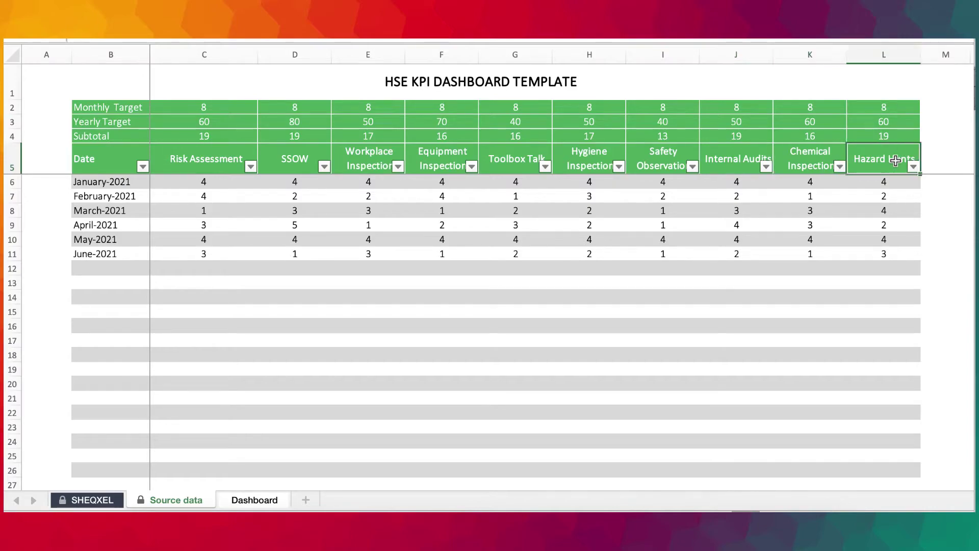
{"action": "left_click_drag", "start_coordinate": [176, 160], "coordinate": [874, 149]}
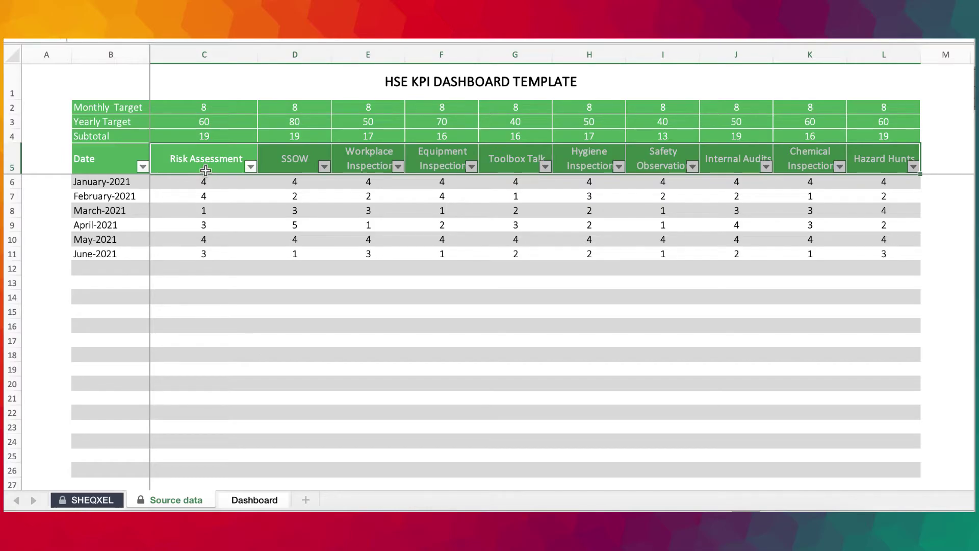
{"action": "left_click", "coordinate": [258, 500]}
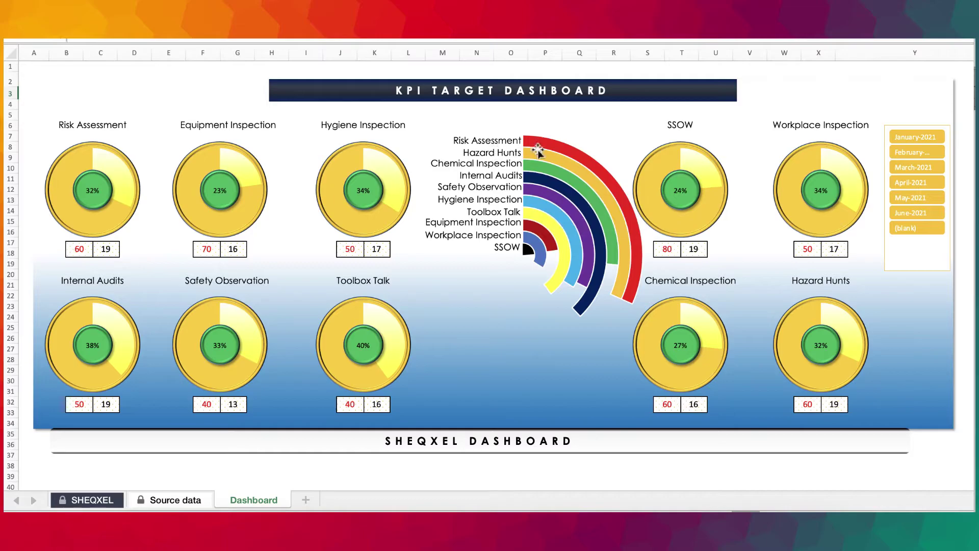
{"action": "left_click", "coordinate": [911, 137]}
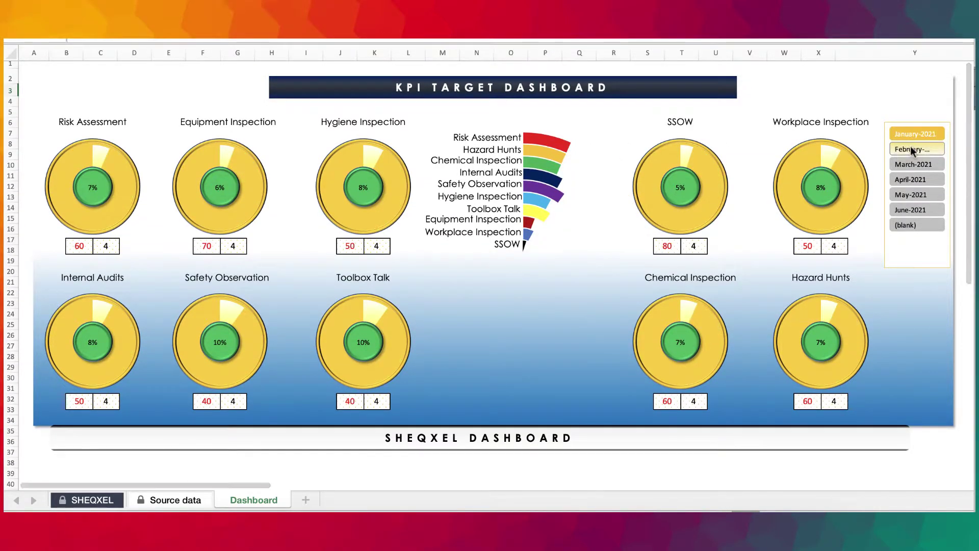
{"action": "left_click", "coordinate": [910, 148]}
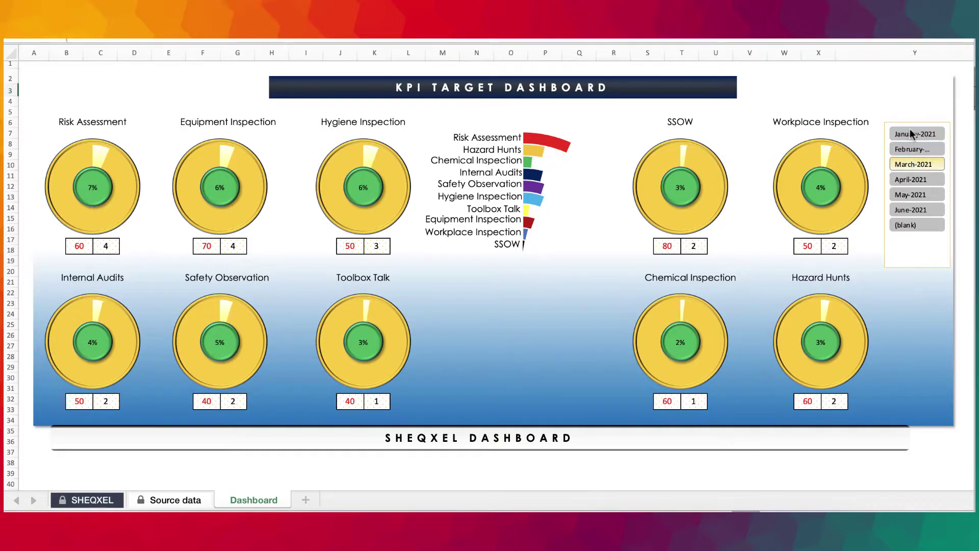
{"action": "left_click", "coordinate": [914, 164], "text": "ctrl"}
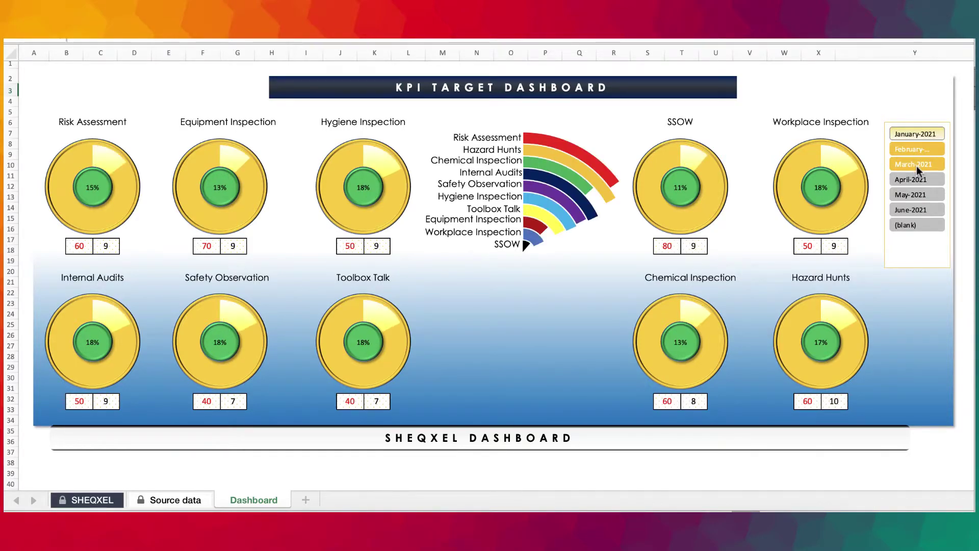
{"action": "left_click", "coordinate": [920, 210], "text": "ctrl"}
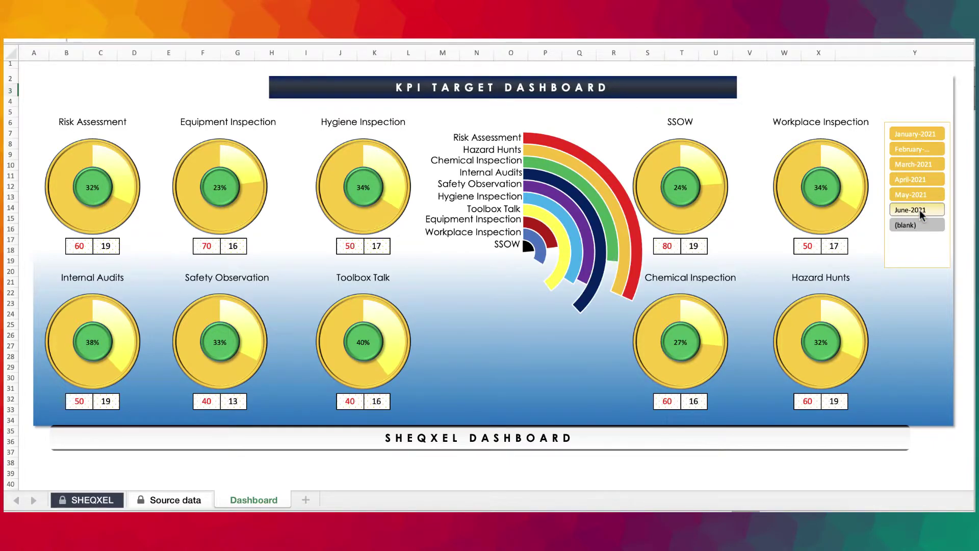
{"action": "scroll", "coordinate": [919, 210], "scroll_direction": "right", "scroll_amount": 2}
{"action": "scroll", "coordinate": [919, 209], "scroll_direction": "left", "scroll_amount": 2}
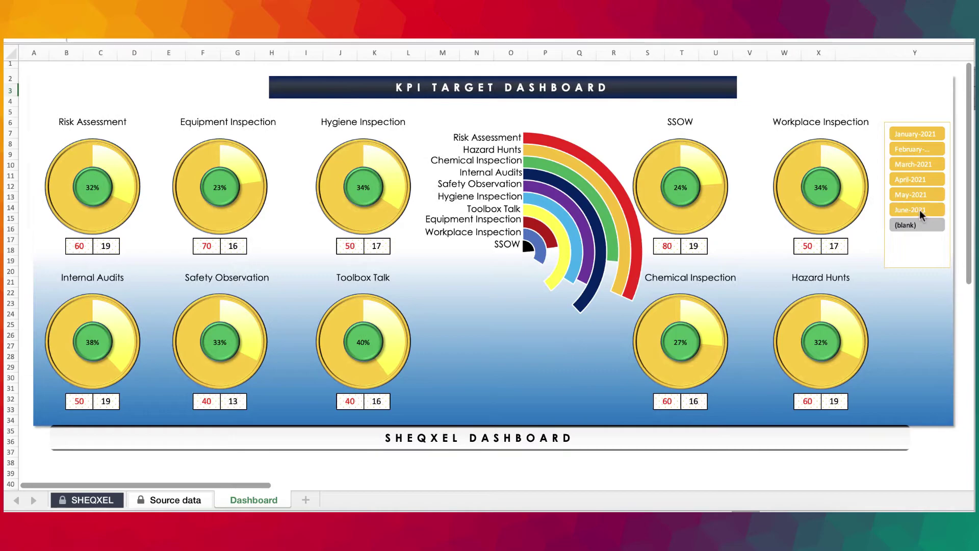
{"action": "left_click", "coordinate": [191, 504]}
{"action": "left_click_drag", "start_coordinate": [98, 107], "coordinate": [870, 108]}
{"action": "left_click", "coordinate": [91, 120]}
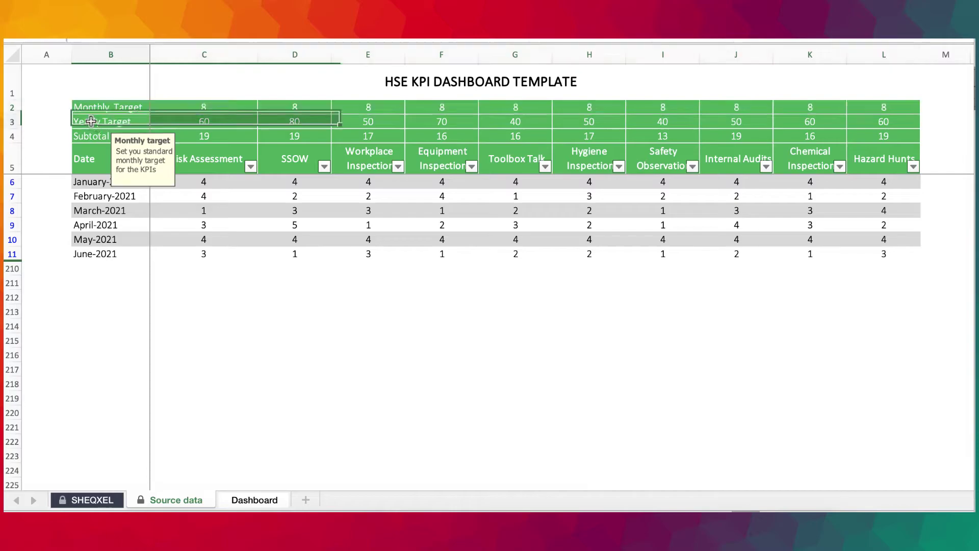
{"action": "left_click_drag", "start_coordinate": [91, 121], "coordinate": [911, 124]}
{"action": "left_click", "coordinate": [411, 371]}
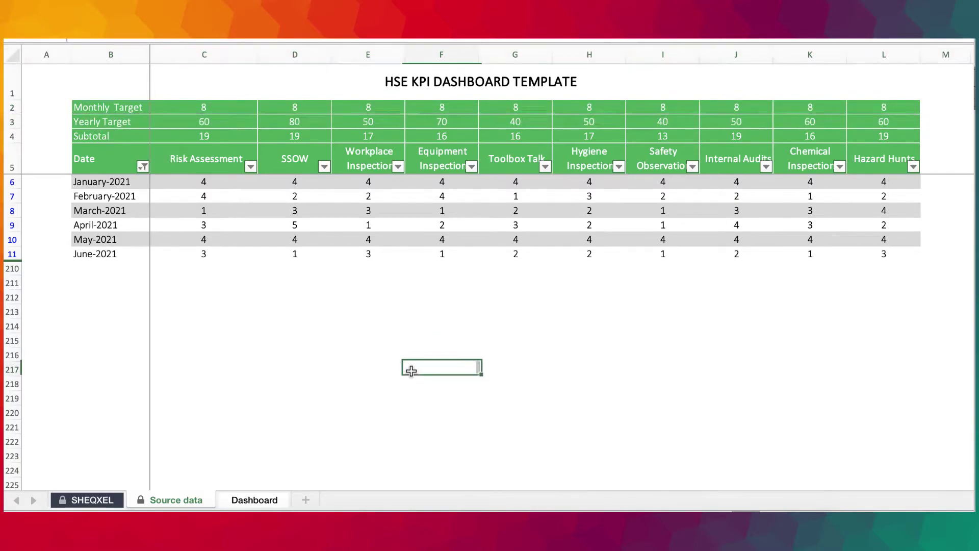
{"action": "left_click", "coordinate": [242, 500]}
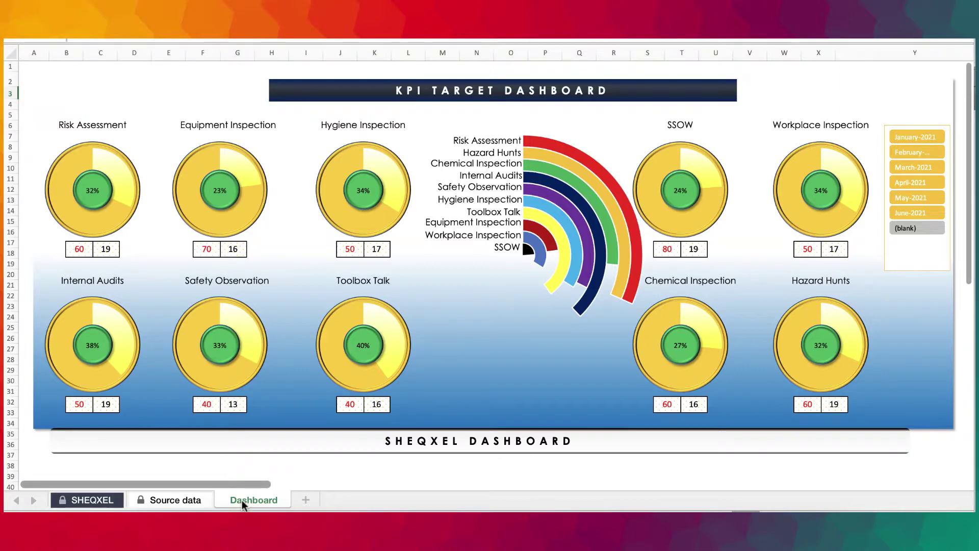
Set the Z3 target type to Monthly Target.
{"action": "scroll", "coordinate": [409, 454], "scroll_direction": "right", "scroll_amount": 5}
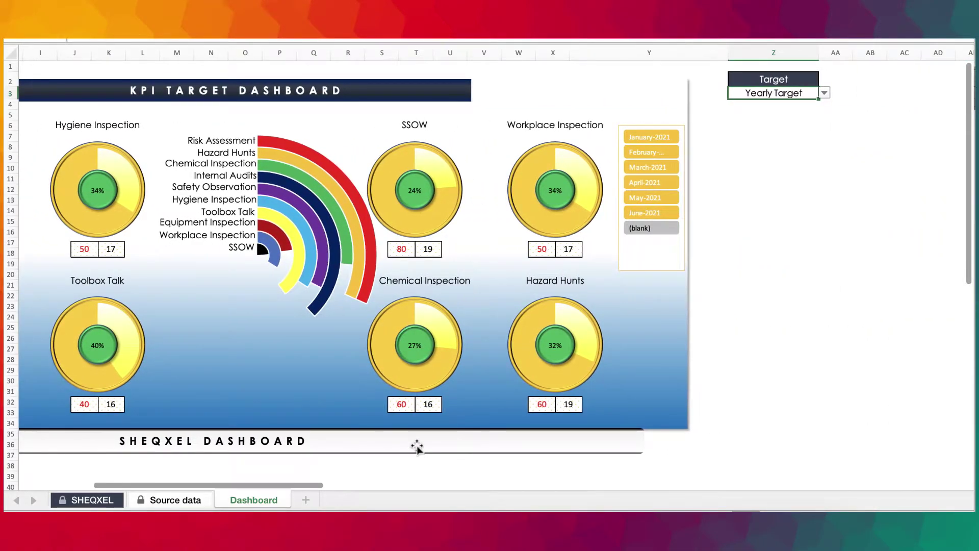
{"action": "left_click", "coordinate": [825, 93]}
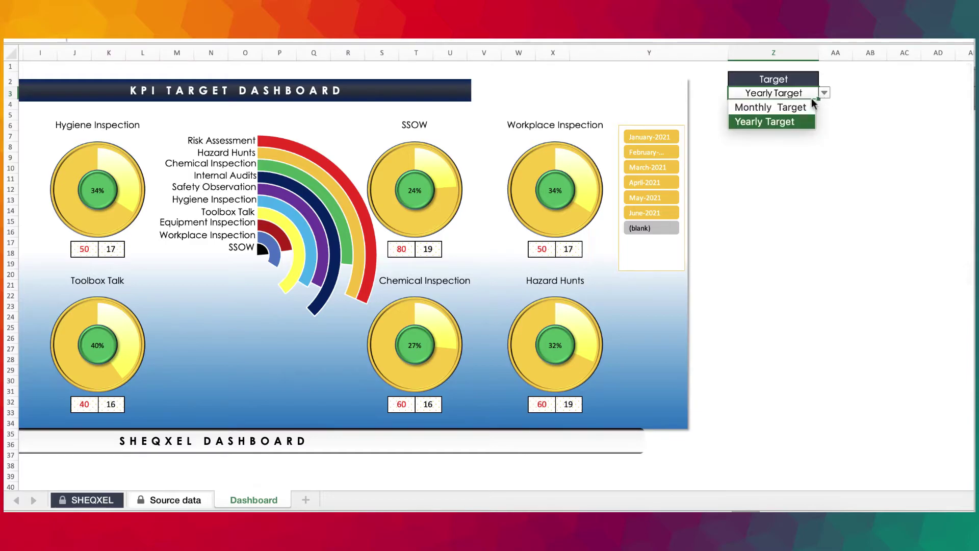
{"action": "left_click", "coordinate": [782, 110]}
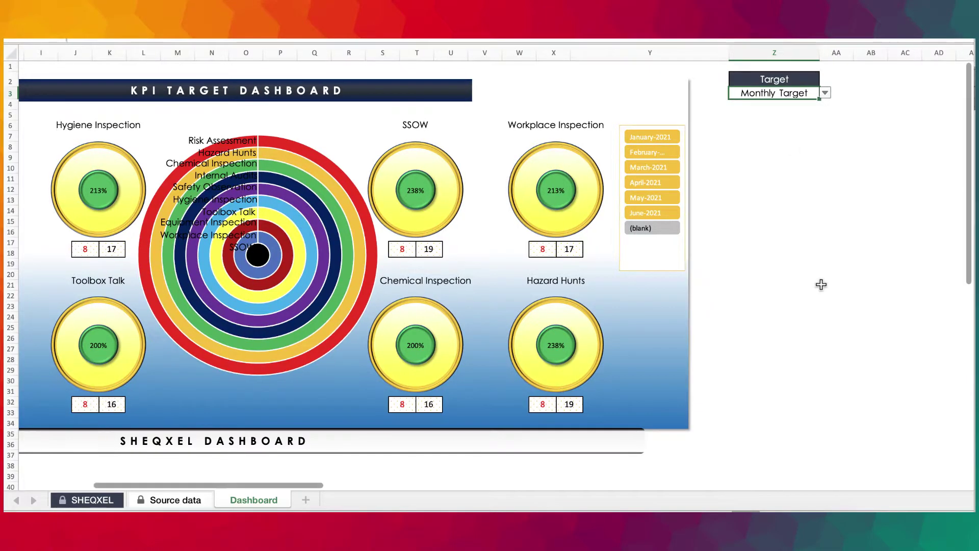
Filter the month slicer through January and February to April-2021 only.
{"action": "scroll", "coordinate": [820, 285], "scroll_direction": "left", "scroll_amount": 5}
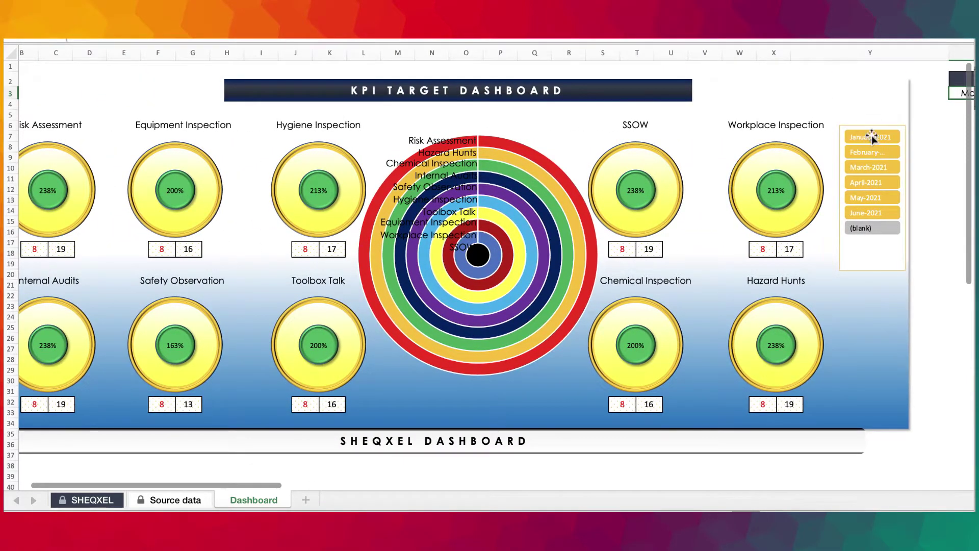
{"action": "left_click", "coordinate": [871, 136]}
{"action": "scroll", "coordinate": [826, 332], "scroll_direction": "left", "scroll_amount": 1}
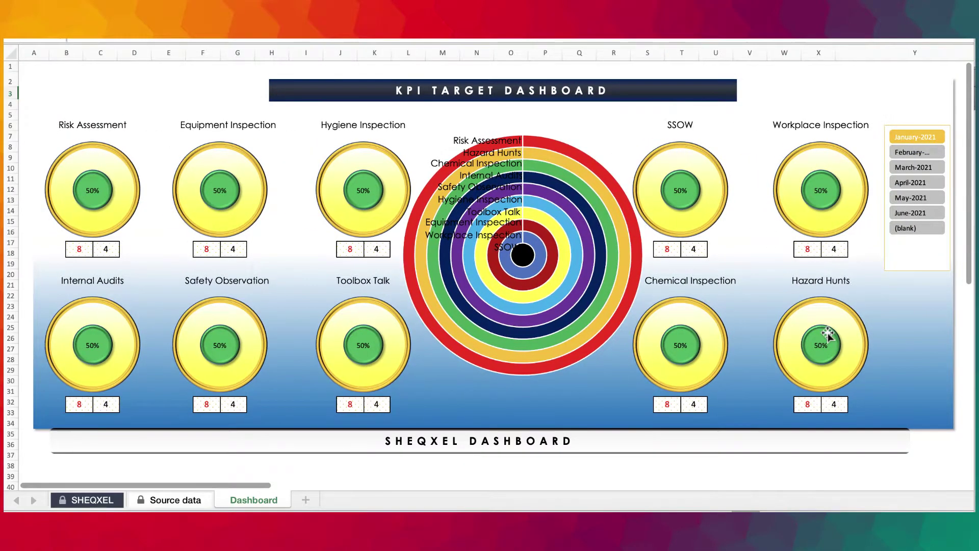
{"action": "left_click", "coordinate": [907, 150]}
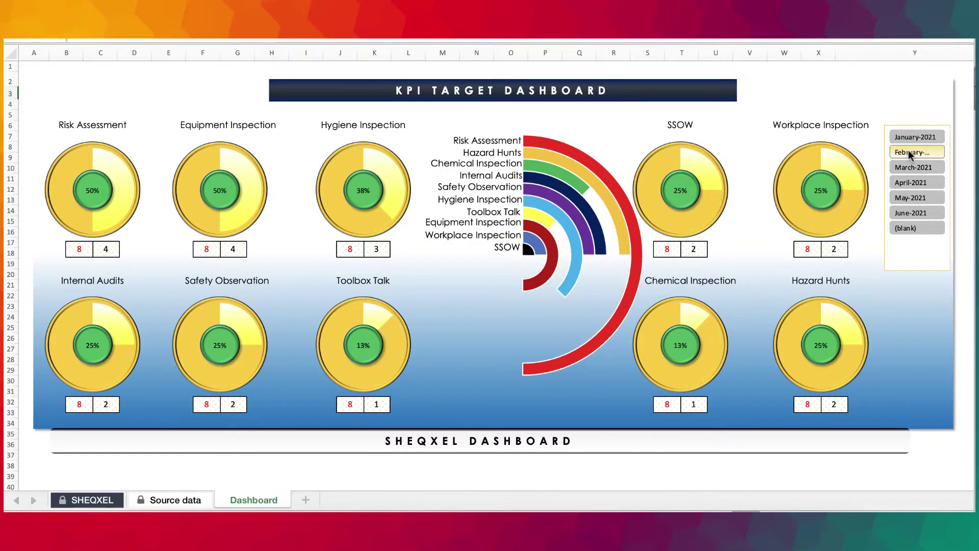
{"action": "left_click", "coordinate": [912, 182]}
Switch the Z3 target type back to Yearly Target.
{"action": "scroll", "coordinate": [899, 239], "scroll_direction": "right", "scroll_amount": 1}
{"action": "scroll", "coordinate": [897, 237], "scroll_direction": "right", "scroll_amount": 5}
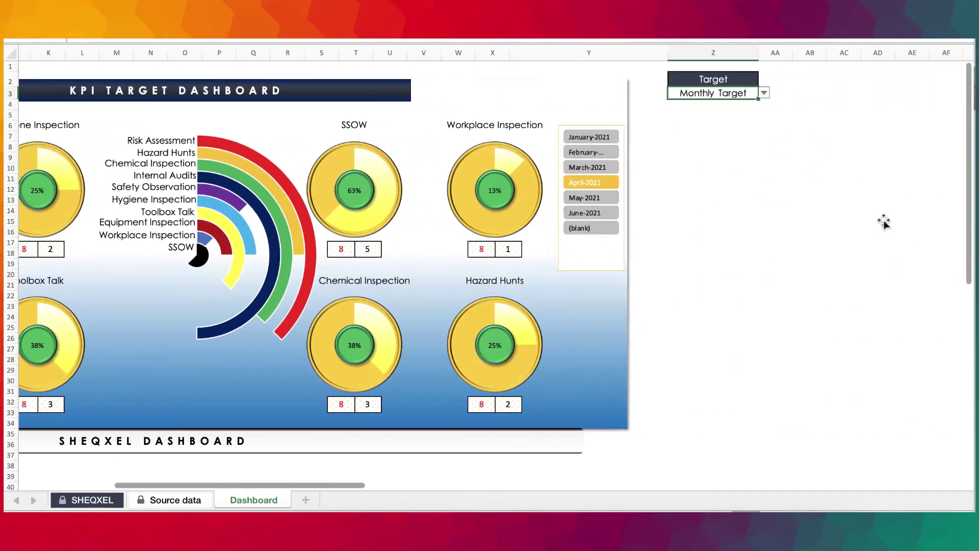
{"action": "left_click", "coordinate": [759, 93]}
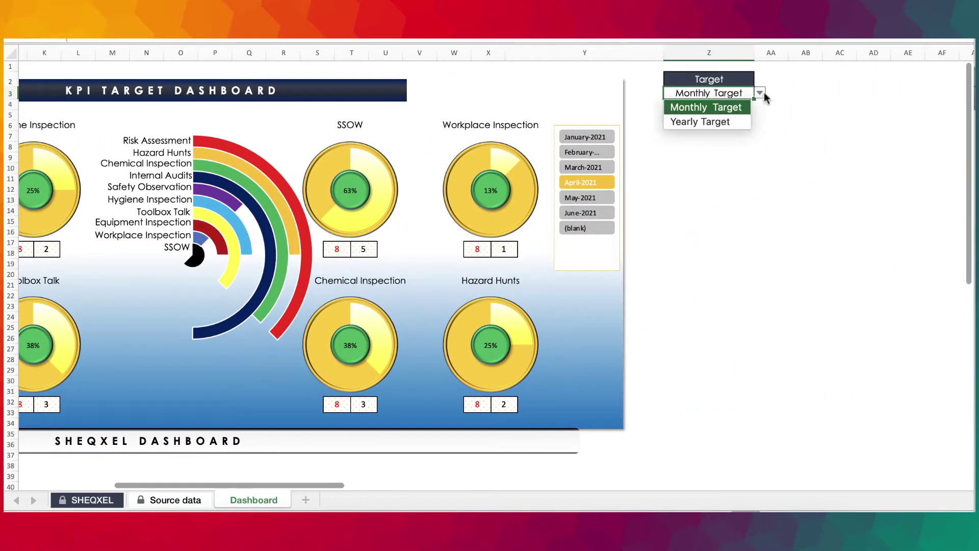
{"action": "left_click", "coordinate": [717, 122]}
{"action": "scroll", "coordinate": [778, 234], "scroll_direction": "left", "scroll_amount": 6}
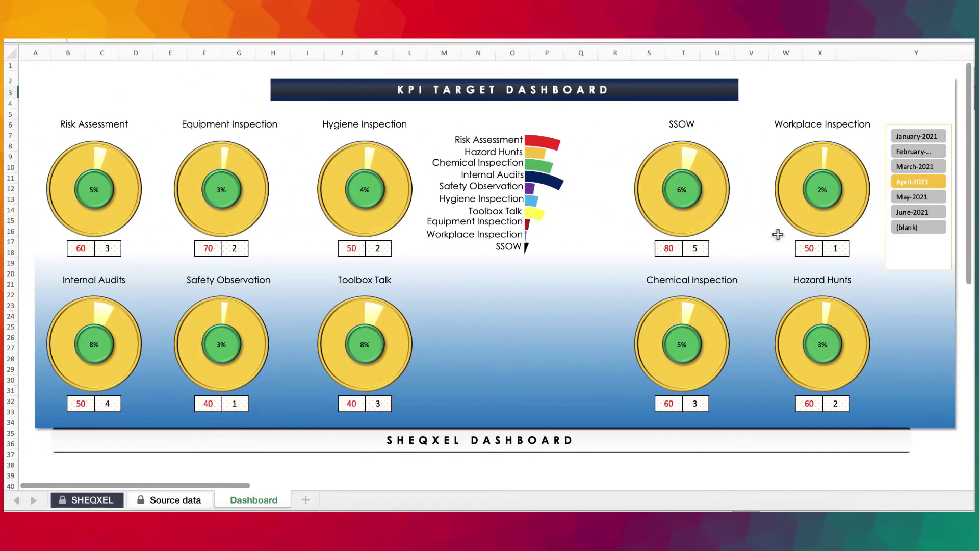
Try single months and ranges in the month slicer, ending with January–March 2021 selected.
{"action": "left_click_drag", "start_coordinate": [910, 136], "coordinate": [907, 160]}
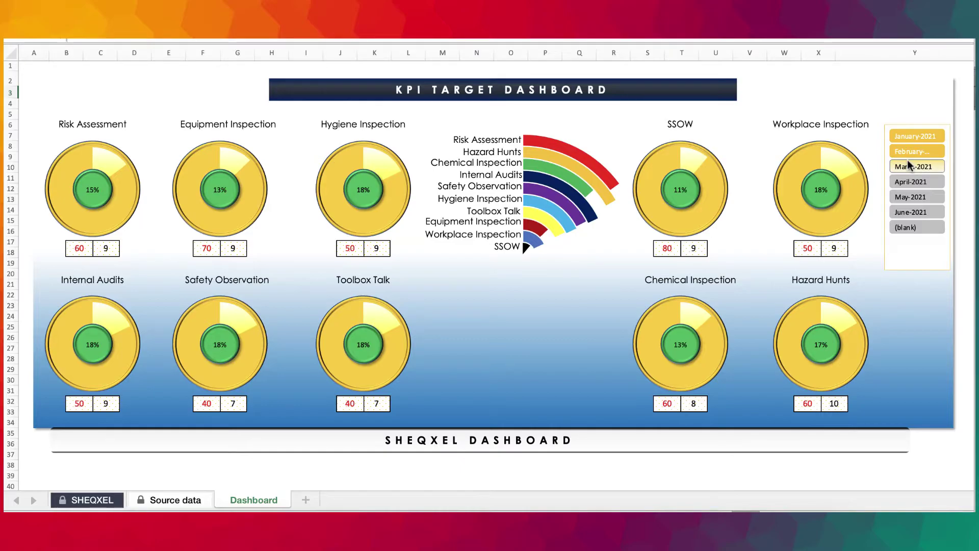
{"action": "left_click", "coordinate": [907, 160]}
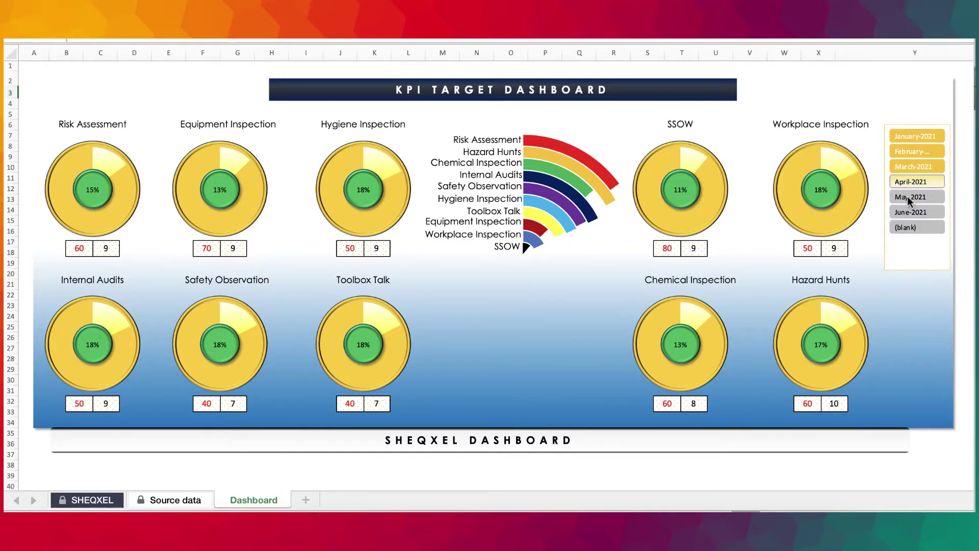
{"action": "left_click_drag", "start_coordinate": [925, 211], "coordinate": [925, 211]}
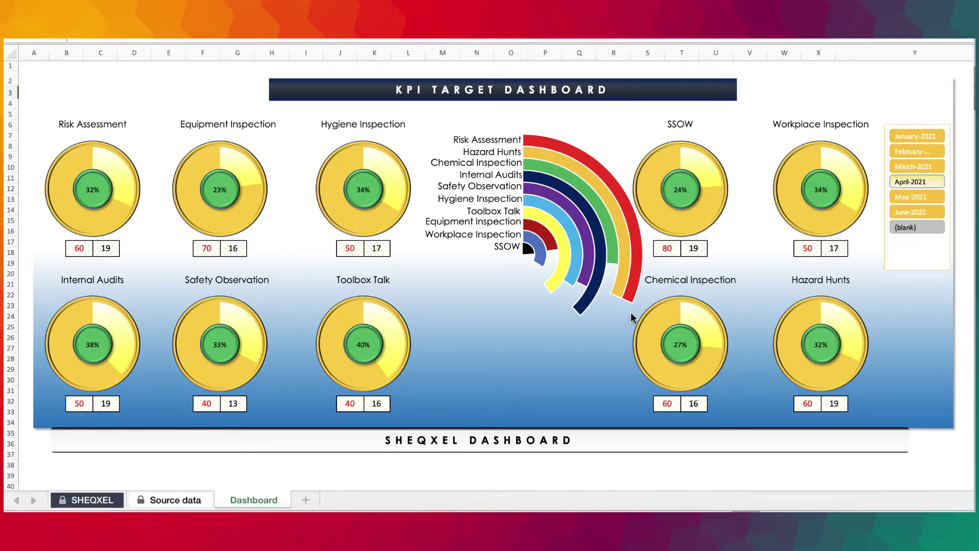
{"action": "left_click", "coordinate": [905, 134]}
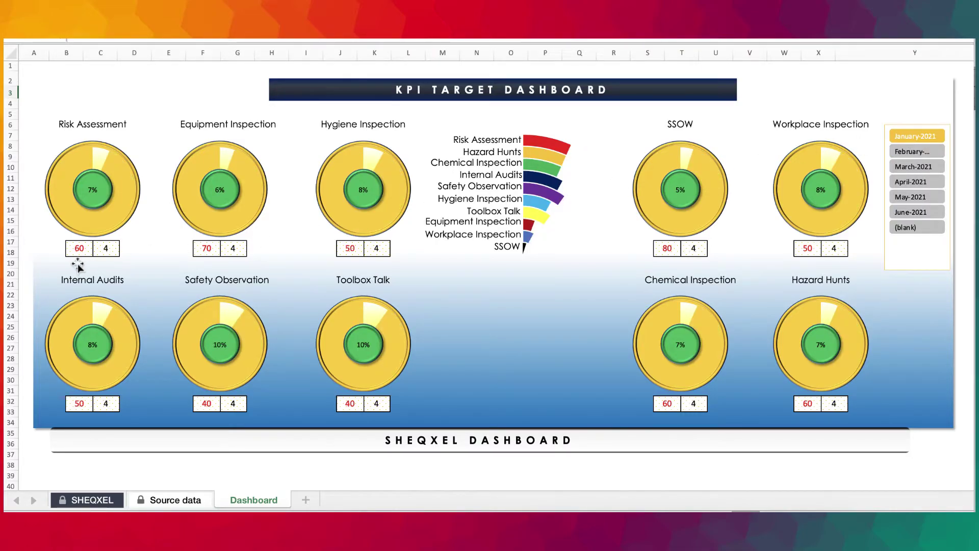
{"action": "left_click", "coordinate": [910, 152]}
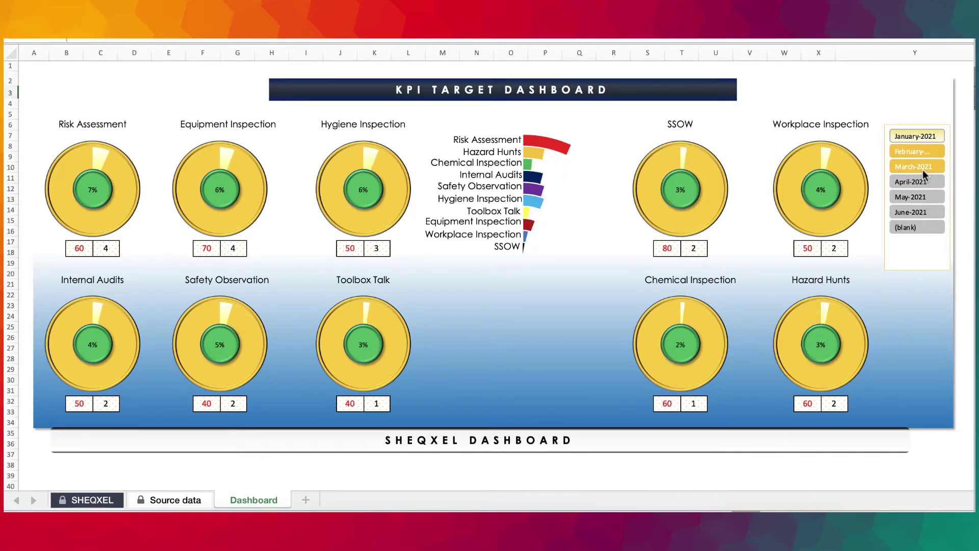
{"action": "left_click_drag", "start_coordinate": [922, 169], "coordinate": [922, 169]}
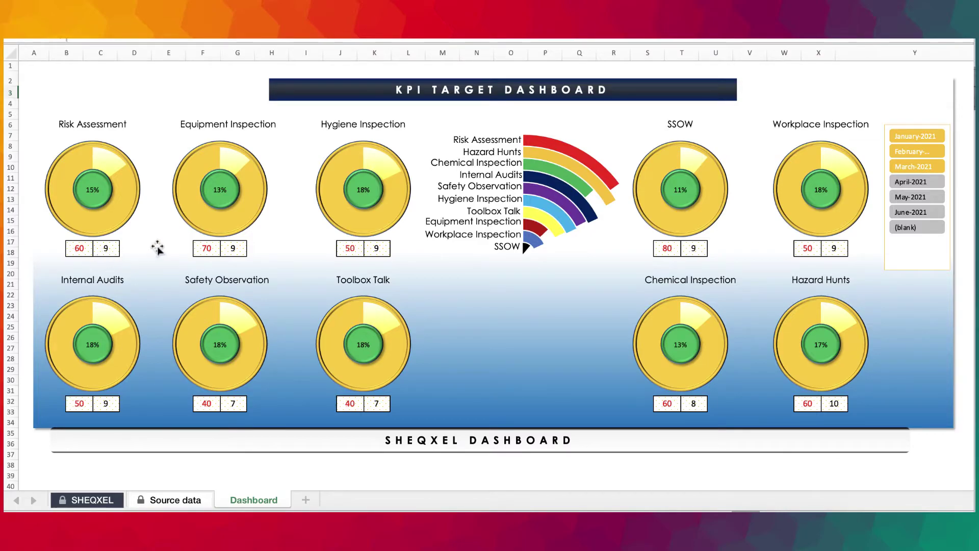
{"action": "scroll", "coordinate": [428, 319], "scroll_direction": "right", "scroll_amount": 5}
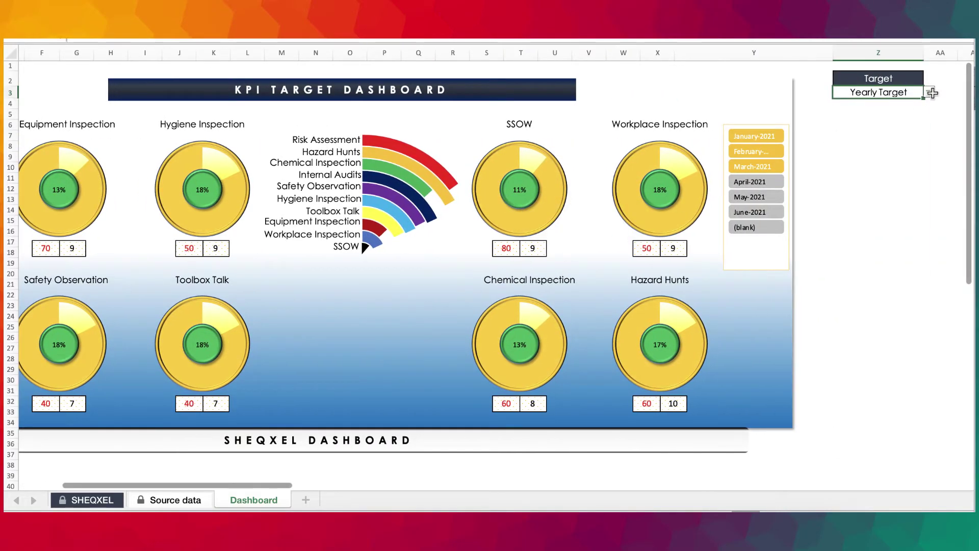
{"action": "left_click", "coordinate": [929, 92]}
{"action": "left_click", "coordinate": [885, 110]}
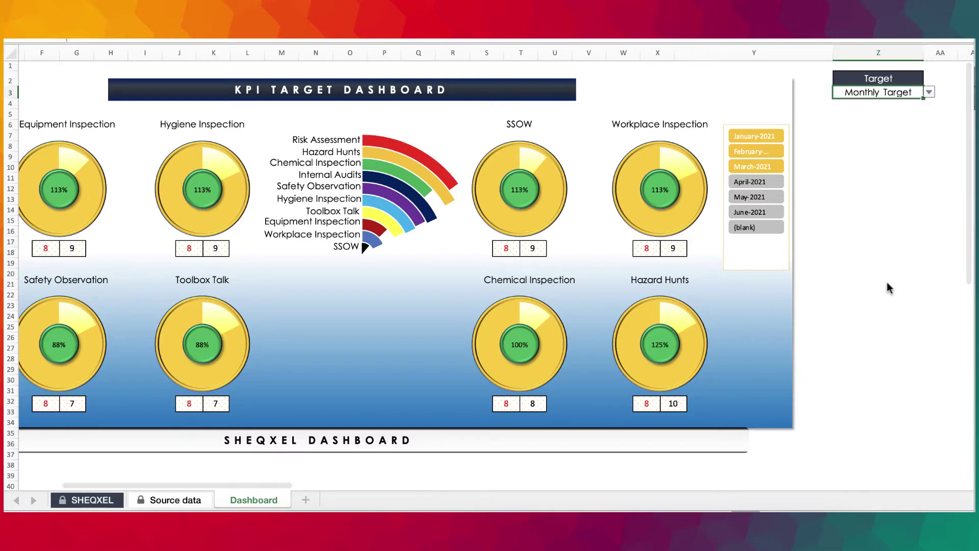
{"action": "scroll", "coordinate": [888, 287], "scroll_direction": "left", "scroll_amount": 5}
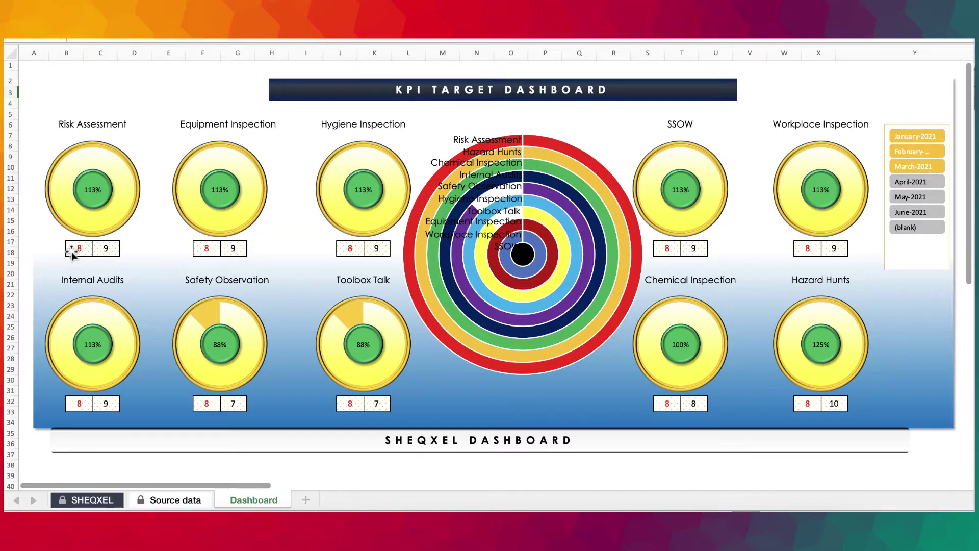
{"action": "left_click", "coordinate": [199, 504]}
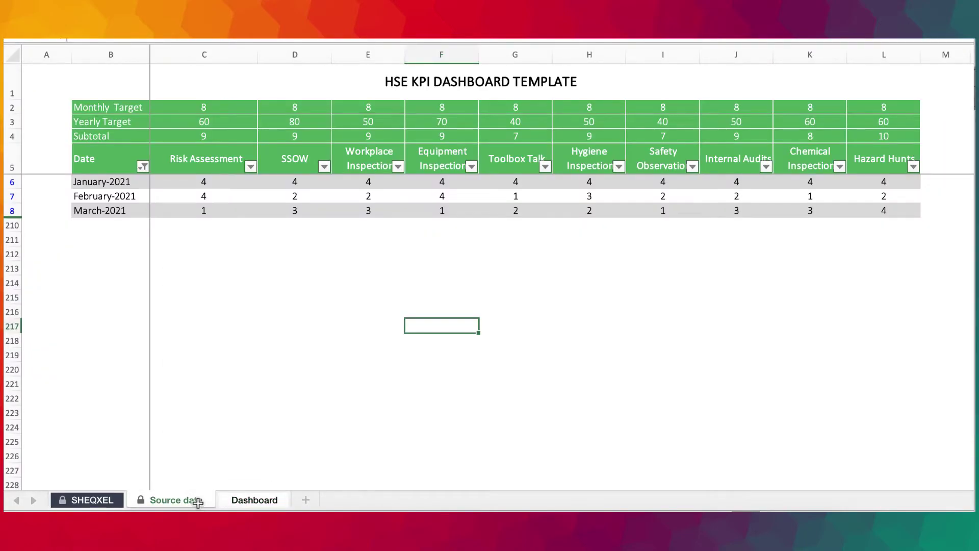
{"action": "left_click_drag", "start_coordinate": [214, 107], "coordinate": [612, 121]}
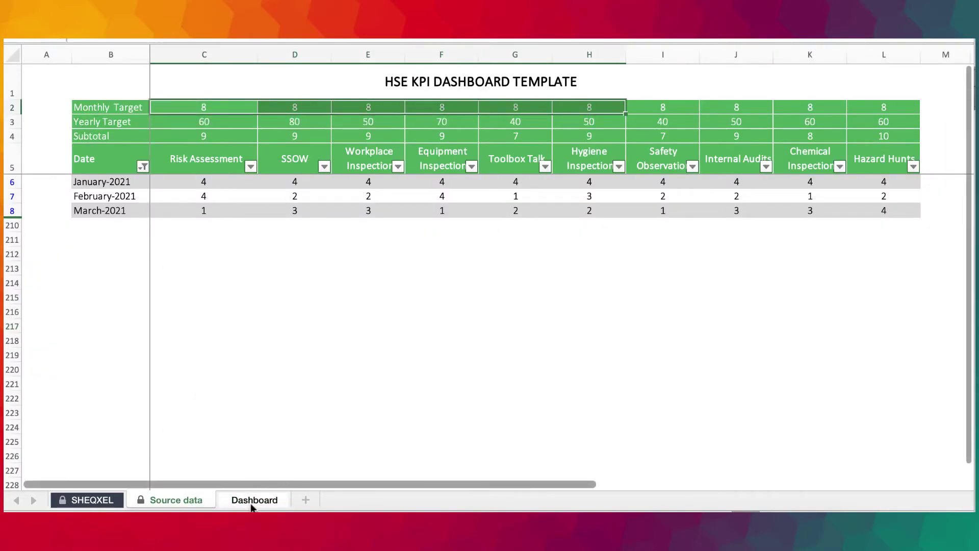
{"action": "left_click", "coordinate": [252, 501]}
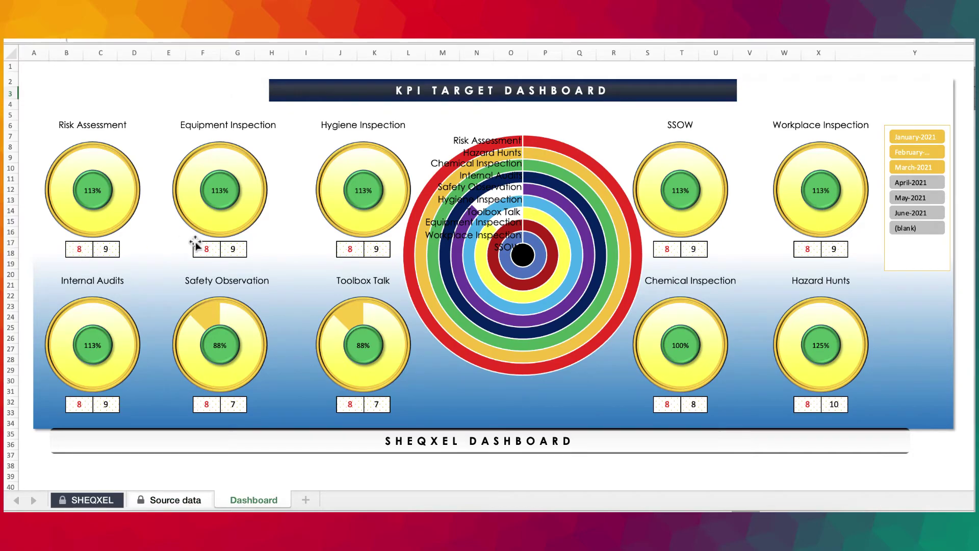
{"action": "scroll", "coordinate": [746, 358], "scroll_direction": "right", "scroll_amount": 3}
{"action": "scroll", "coordinate": [744, 357], "scroll_direction": "right", "scroll_amount": 3}
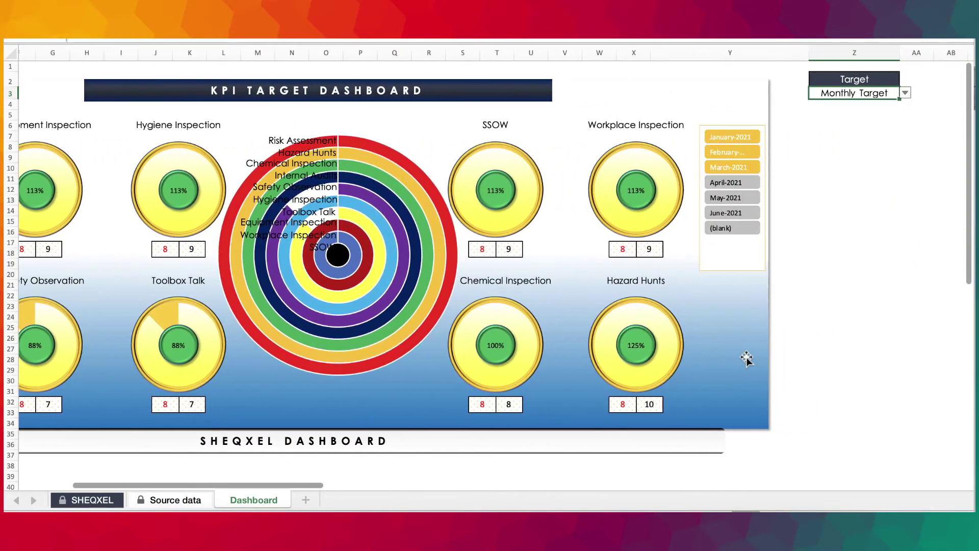
{"action": "left_click", "coordinate": [905, 93]}
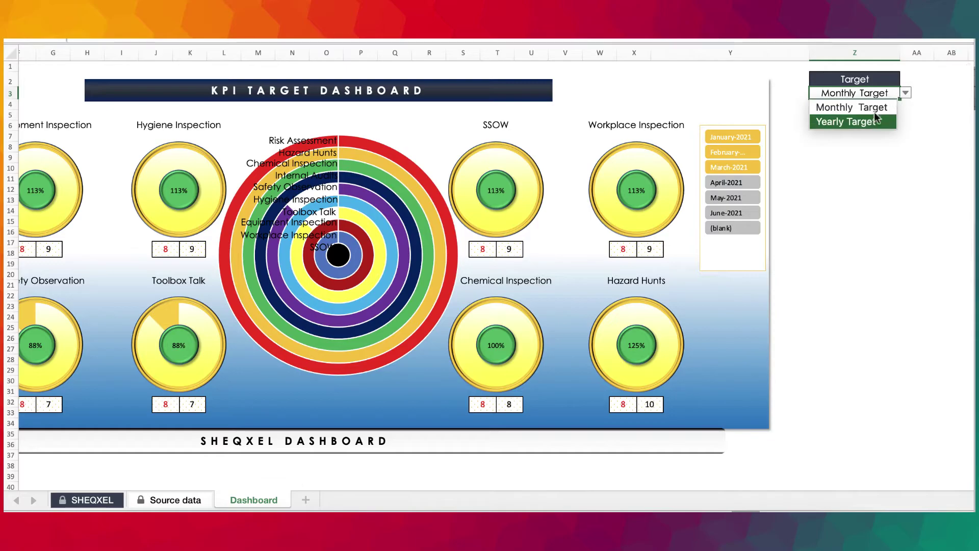
{"action": "left_click", "coordinate": [866, 121]}
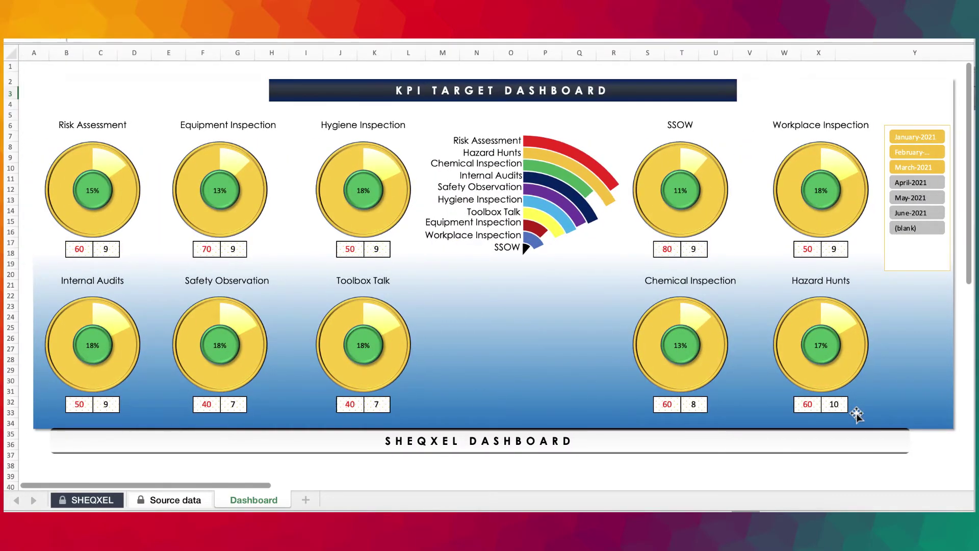
Review the Yearly Target row values on Source data, then return to the dashboard.
{"action": "left_click", "coordinate": [206, 499]}
{"action": "left_click_drag", "start_coordinate": [209, 122], "coordinate": [921, 126]}
{"action": "left_click", "coordinate": [257, 499]}
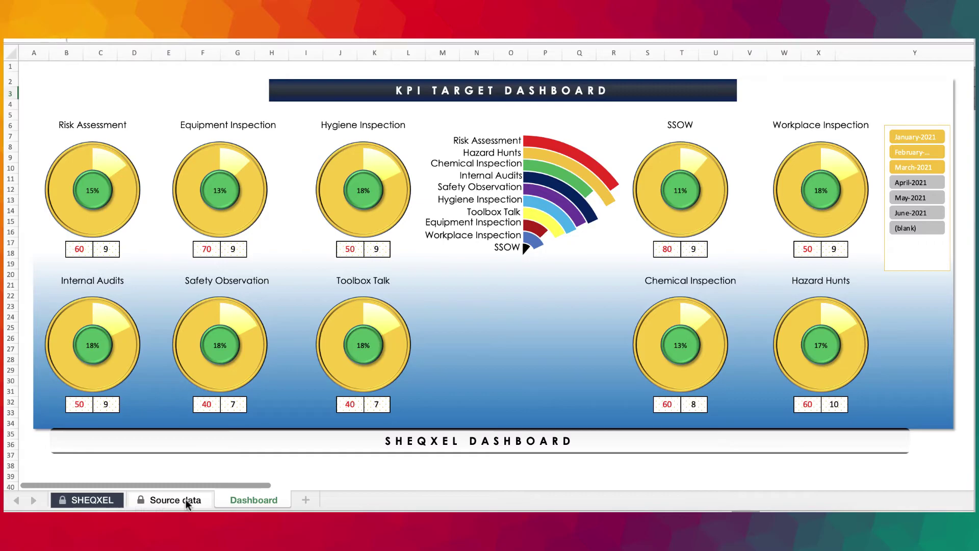
Rename header C5 from Risk Assessment to 'Permit to Work' and confirm it on the dashboard.
{"action": "left_click", "coordinate": [207, 499]}
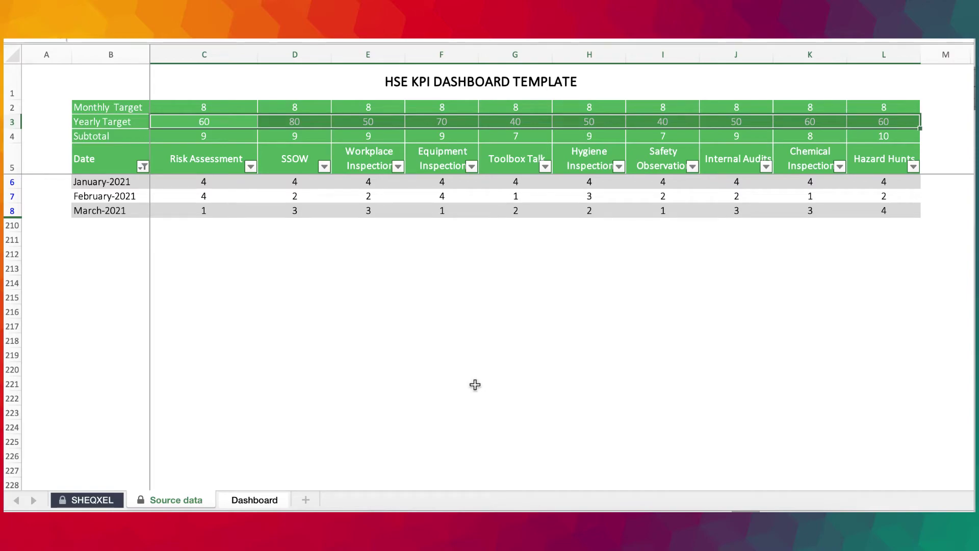
{"action": "left_click", "coordinate": [194, 151]}
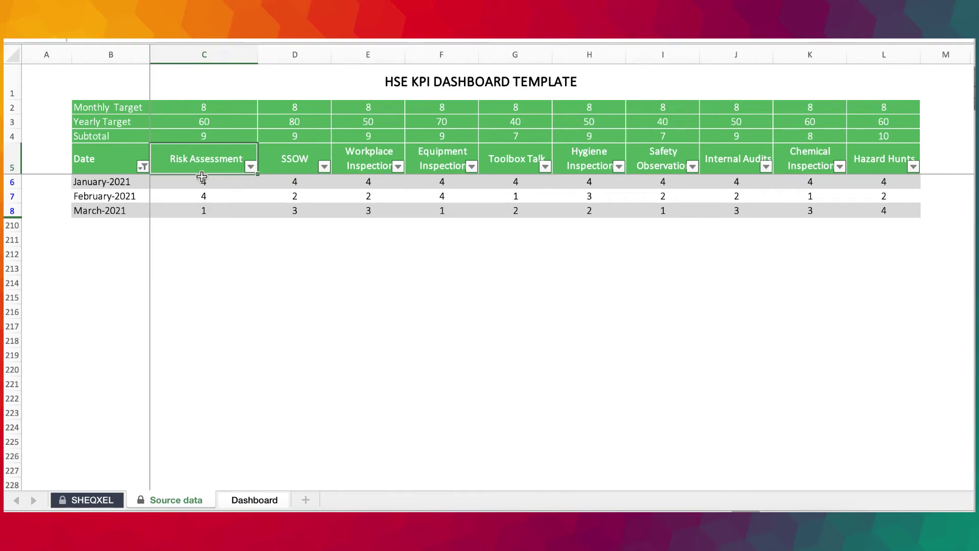
{"action": "type", "text": "Pe"}
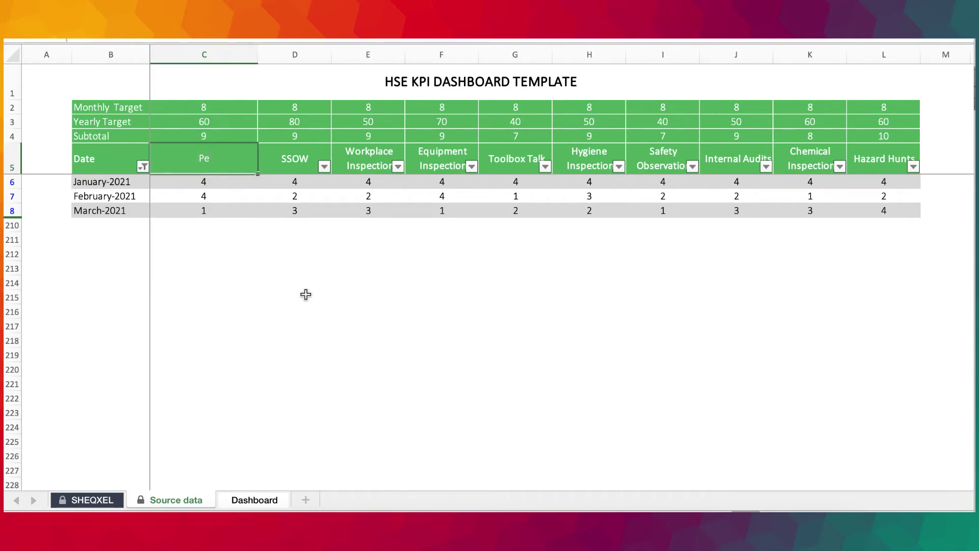
{"action": "type", "text": "rmit to Work"}
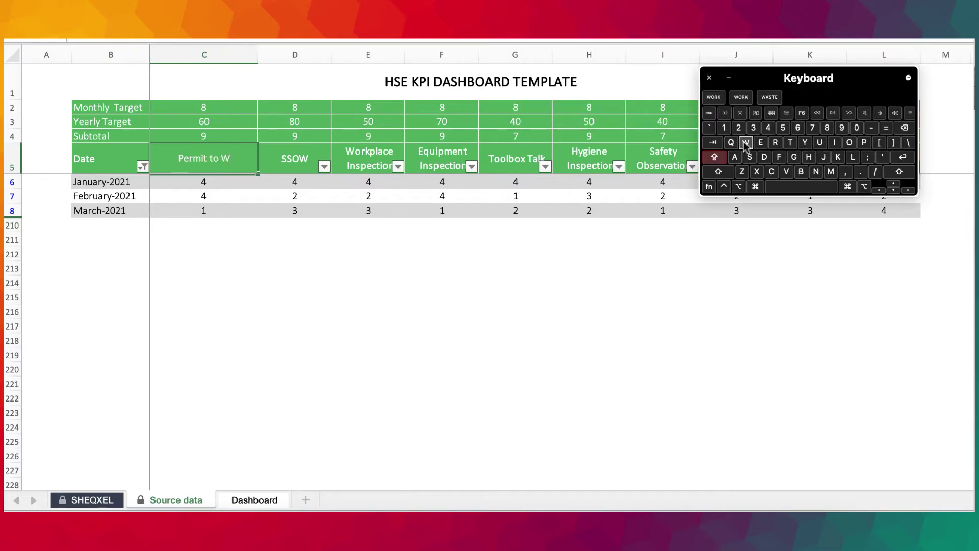
{"action": "left_click", "coordinate": [308, 368]}
{"action": "left_click", "coordinate": [260, 500]}
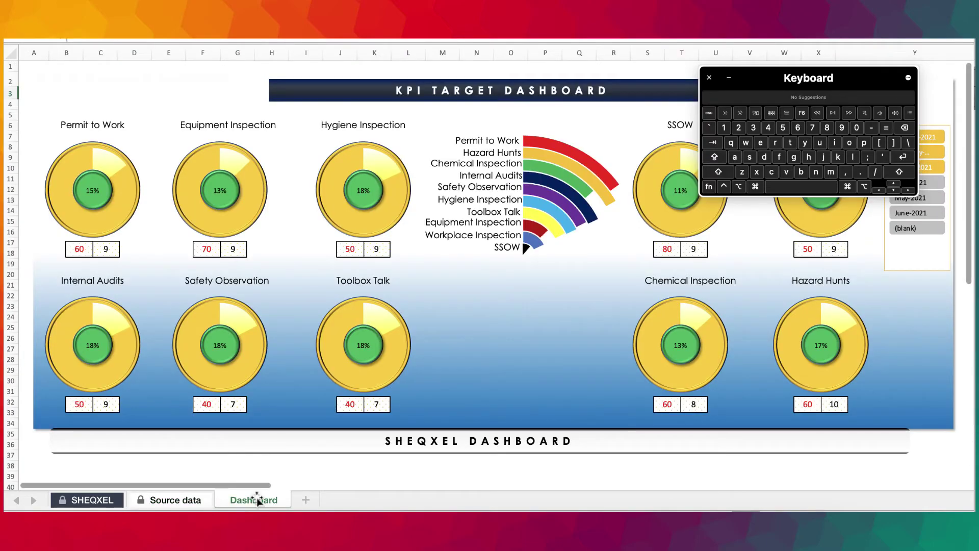
{"action": "left_click", "coordinate": [709, 77]}
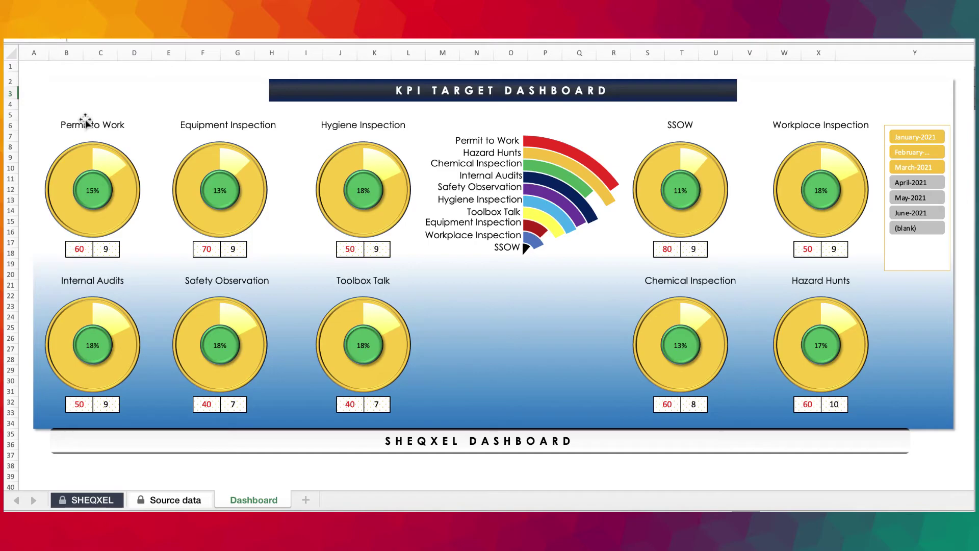
Set Permit to Work's yearly target to 70 and monthly target to 9.
{"action": "left_click", "coordinate": [164, 502]}
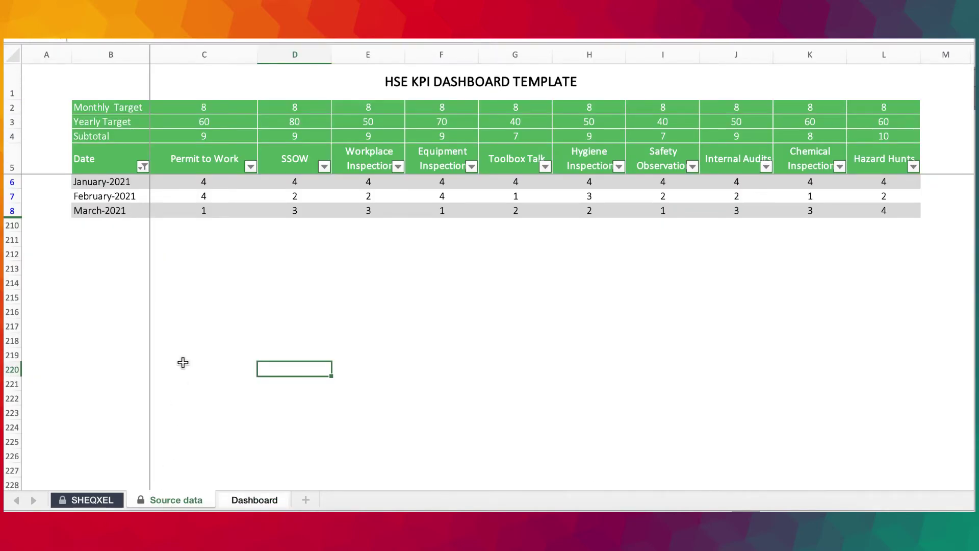
{"action": "key", "text": "super+z"}
{"action": "key", "text": "super+z"}
{"action": "key", "text": "super+z"}
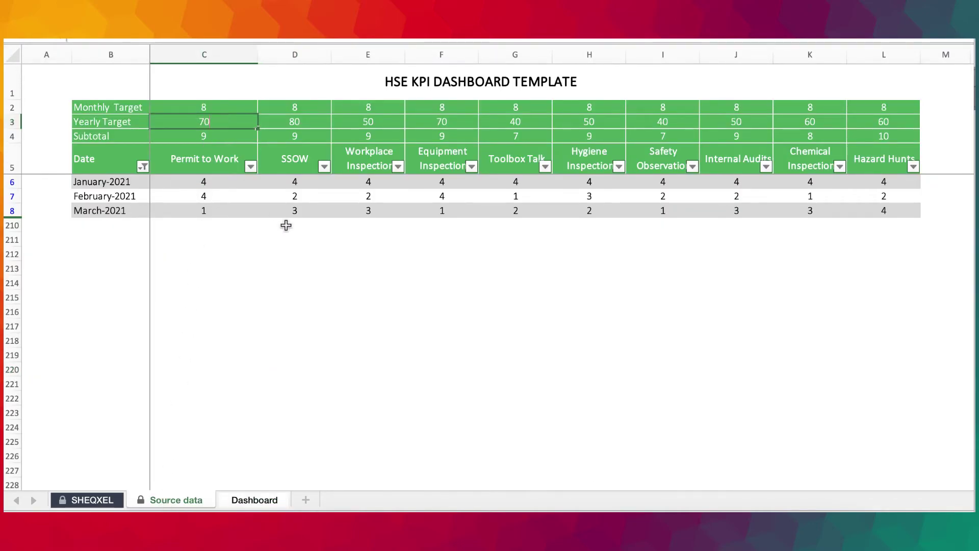
{"action": "left_click", "coordinate": [294, 272]}
{"action": "left_click", "coordinate": [215, 105]}
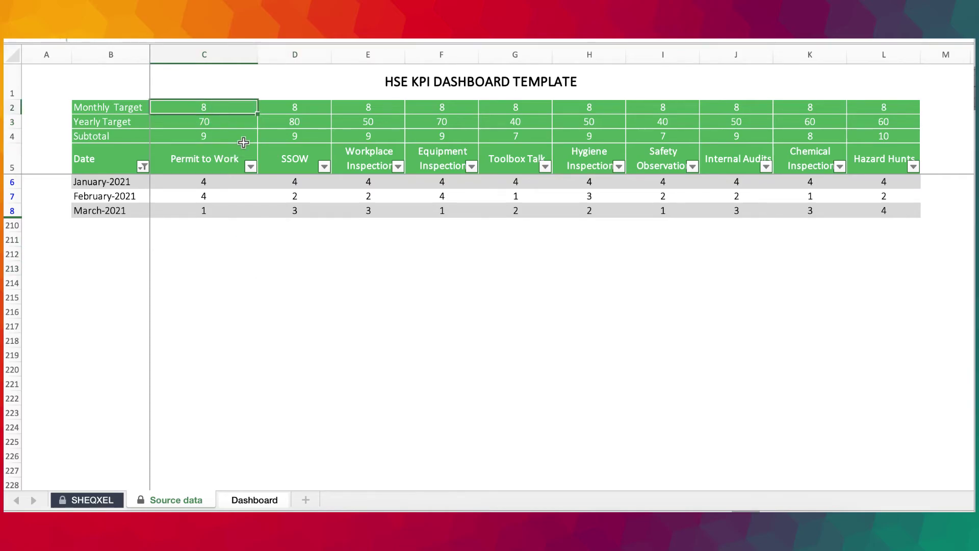
{"action": "type", "text": "9"}
{"action": "left_click", "coordinate": [416, 301]}
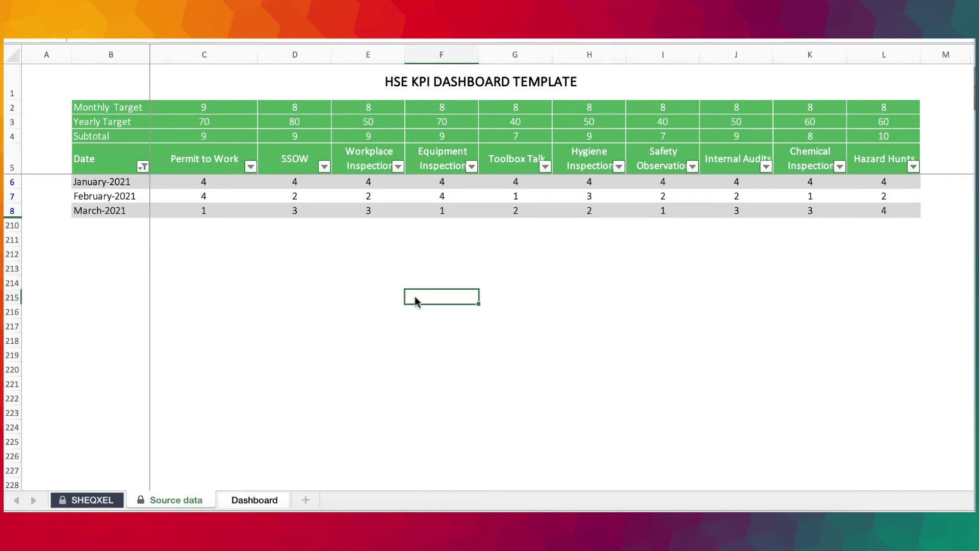
Switch the dashboard's Z3 target type to Monthly Target, then go back to Source data.
{"action": "left_click", "coordinate": [265, 502]}
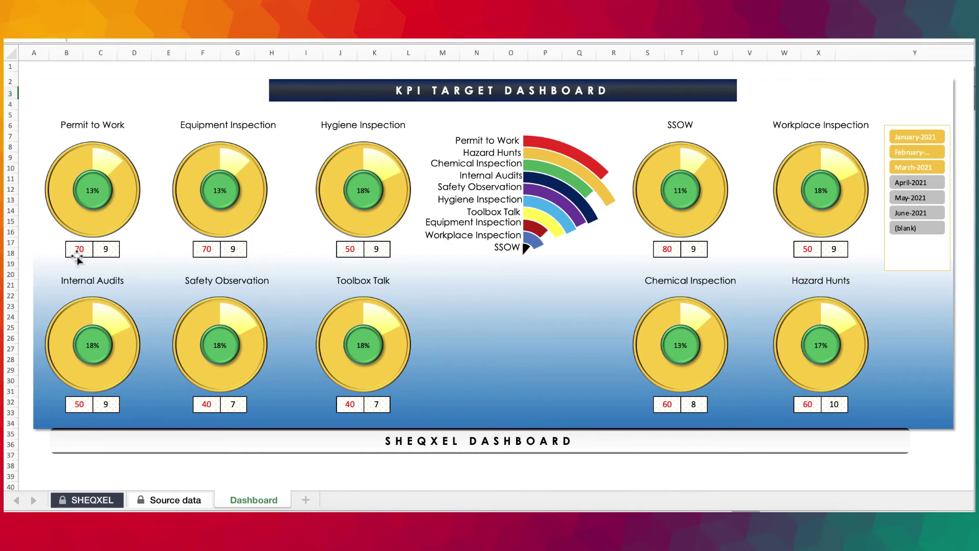
{"action": "scroll", "coordinate": [77, 259], "scroll_direction": "right", "scroll_amount": 5}
{"action": "left_click", "coordinate": [904, 93]}
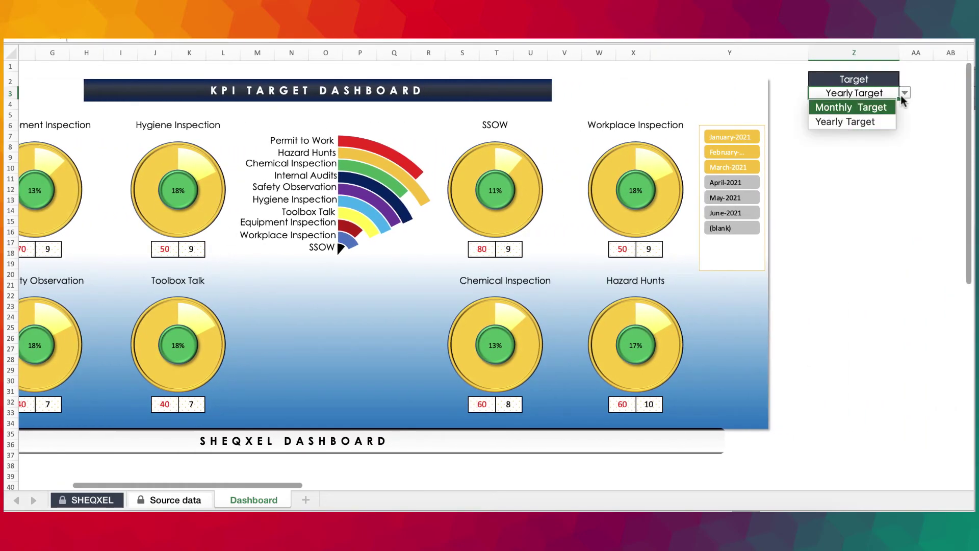
{"action": "left_click", "coordinate": [863, 112]}
{"action": "scroll", "coordinate": [880, 271], "scroll_direction": "left", "scroll_amount": 5}
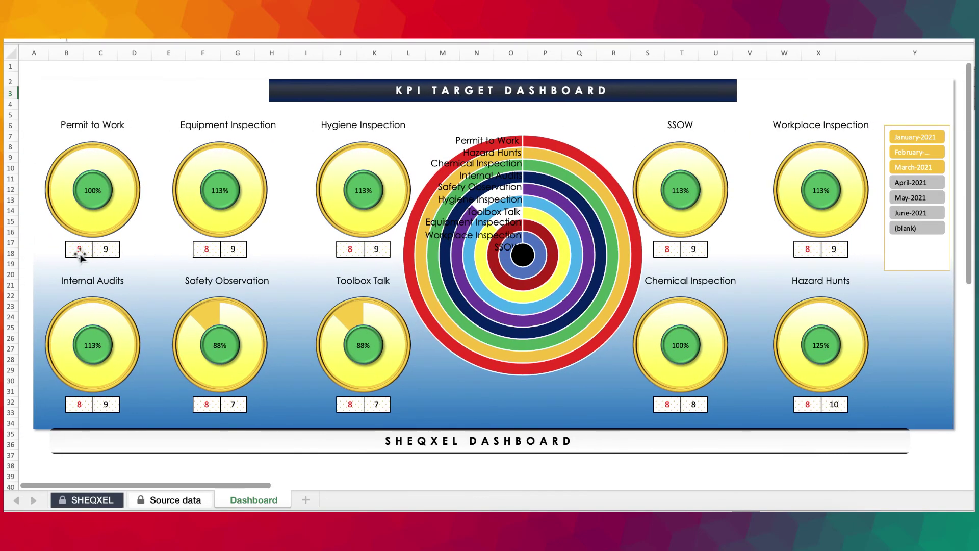
{"action": "left_click", "coordinate": [185, 499]}
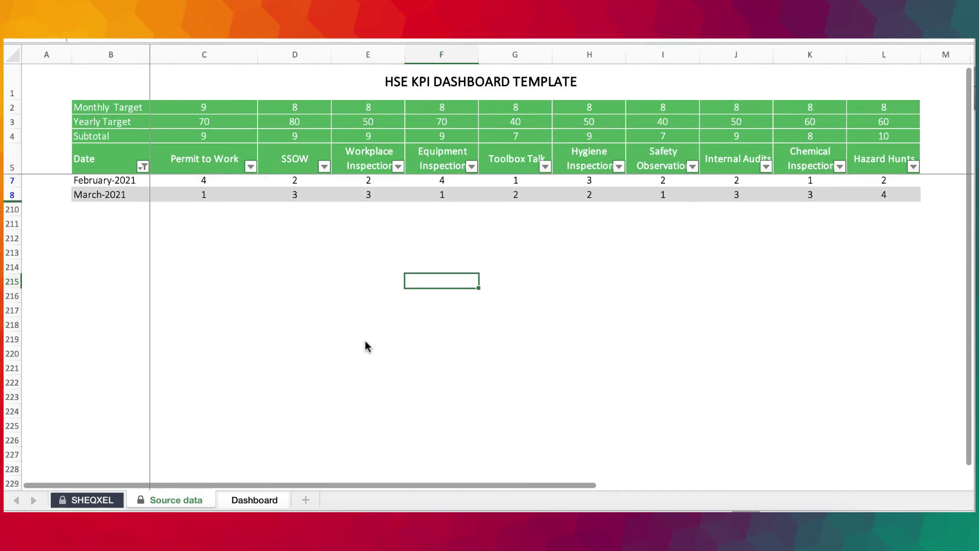
Return to the SHEQXEL introduction sheet describing the template's features.
{"action": "left_click", "coordinate": [90, 500]}
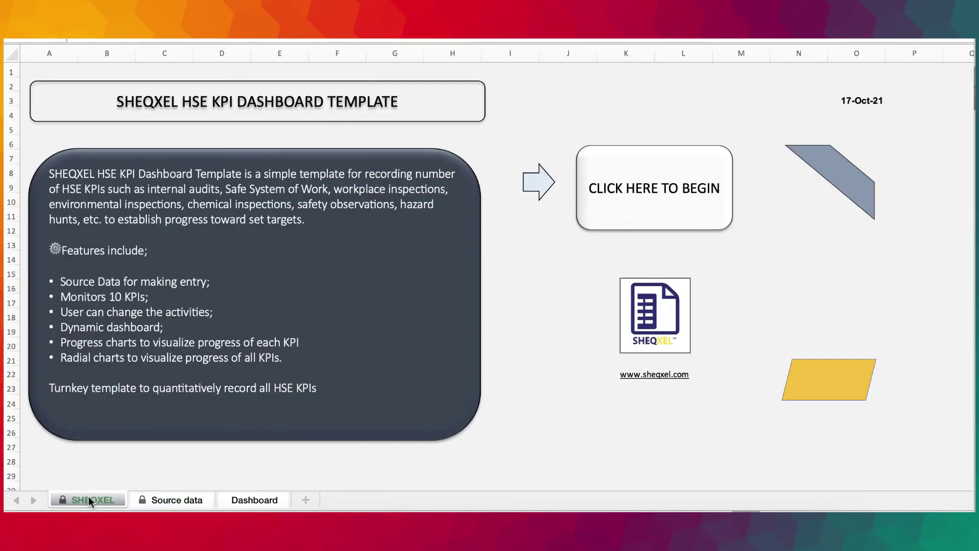